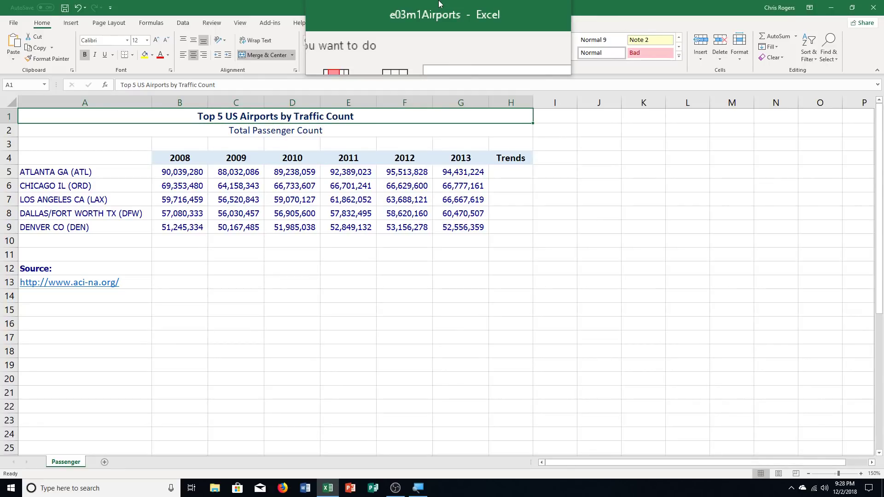
- Start Save As and browse to the Documents > Computer Class folder
drag(439, 3, 428, 3)
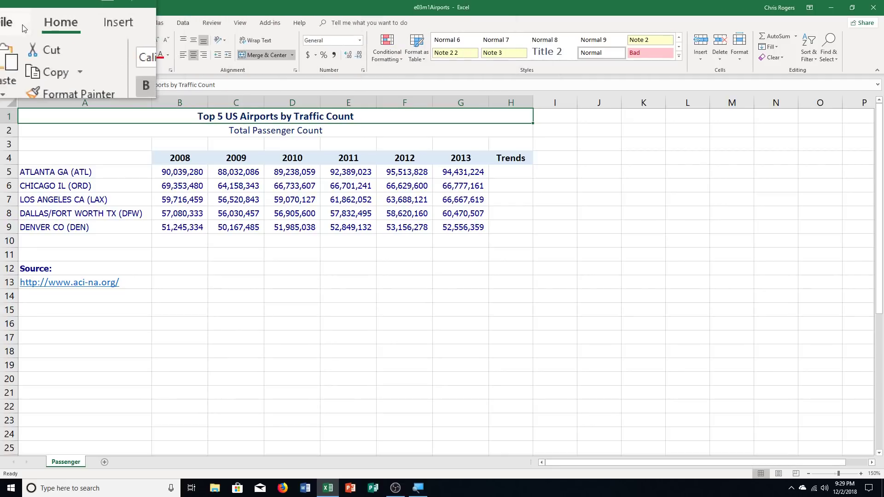
click(10, 23)
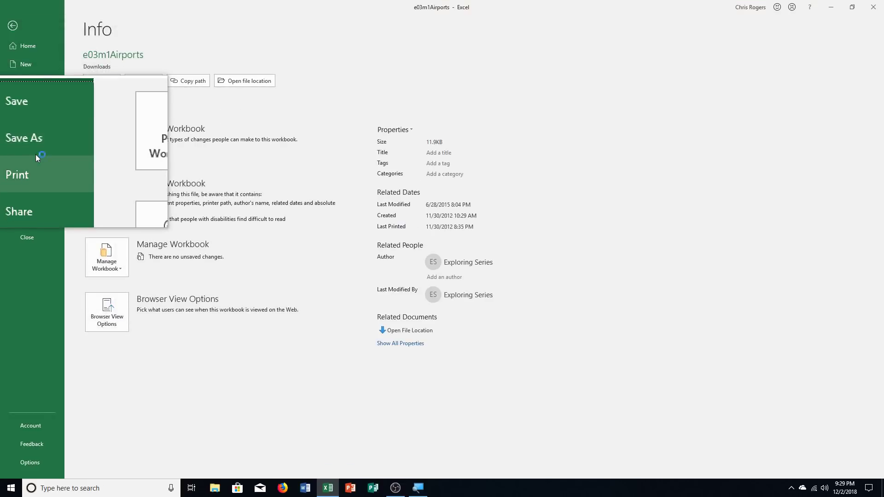
click(23, 159)
click(27, 145)
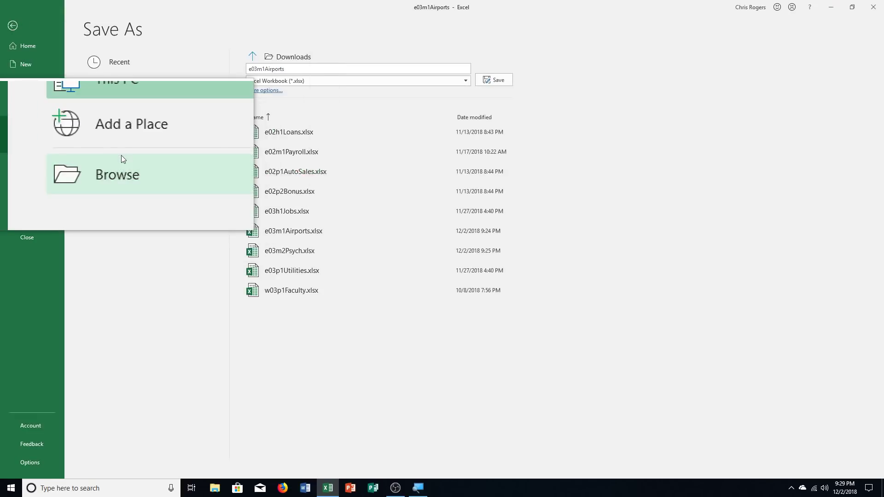
click(146, 186)
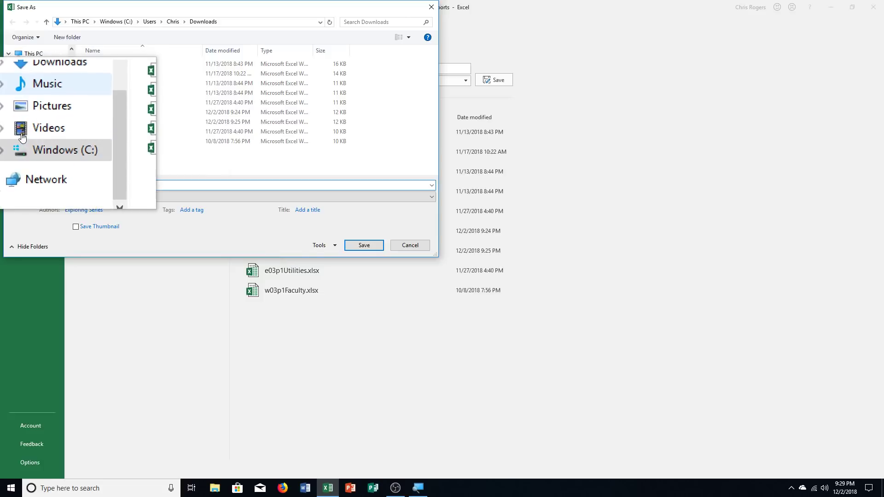
scroll(28, 138, up, 3)
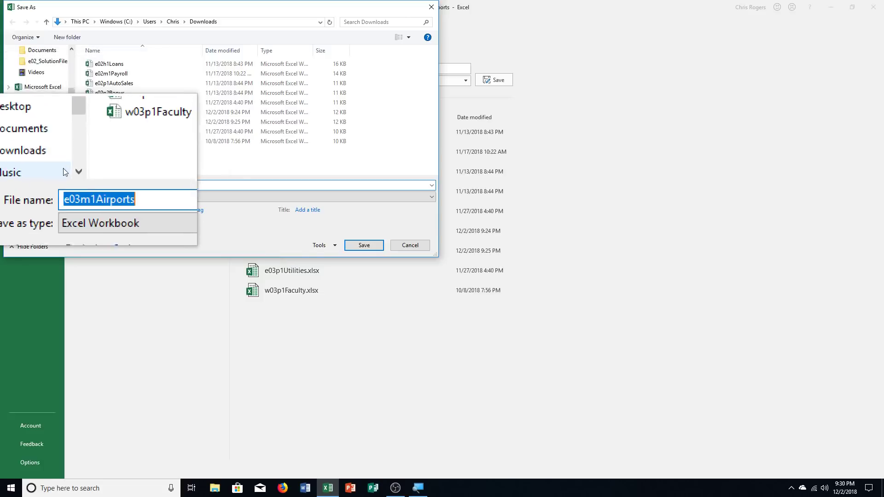
click(45, 152)
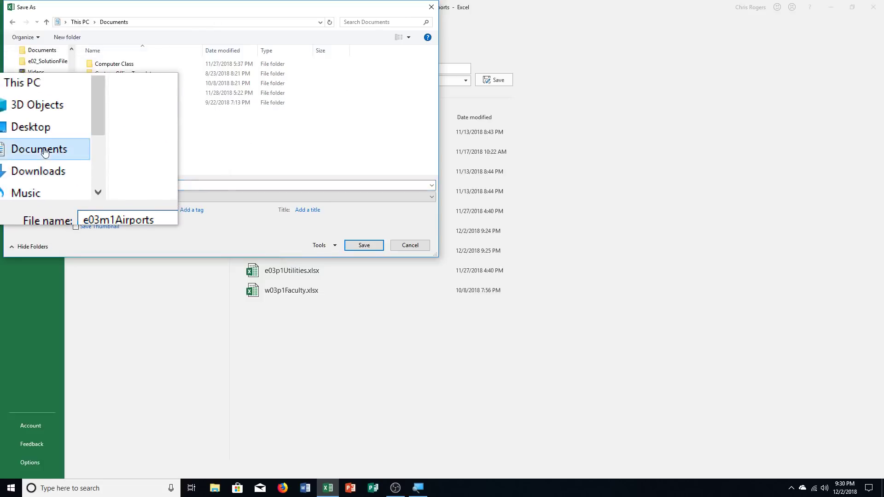
double_click(110, 67)
- Append an underscore and the student's name to the Airports file name, then save
click(103, 187)
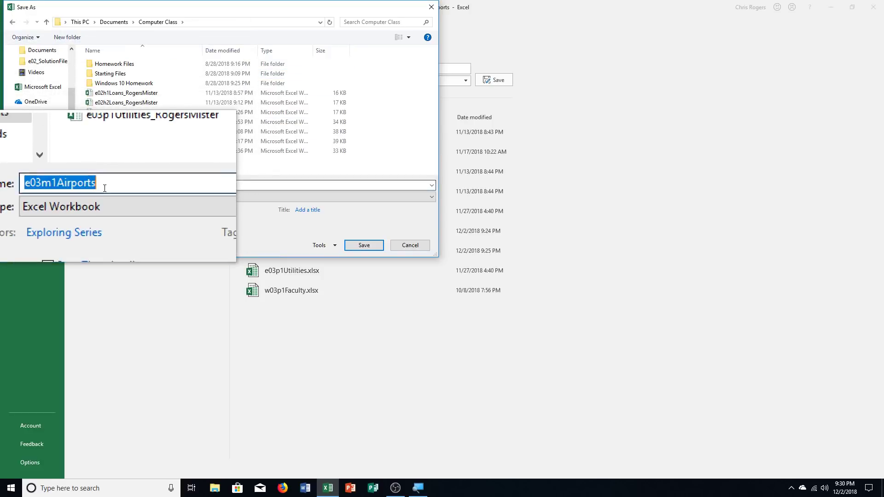
click(119, 186)
text(_)
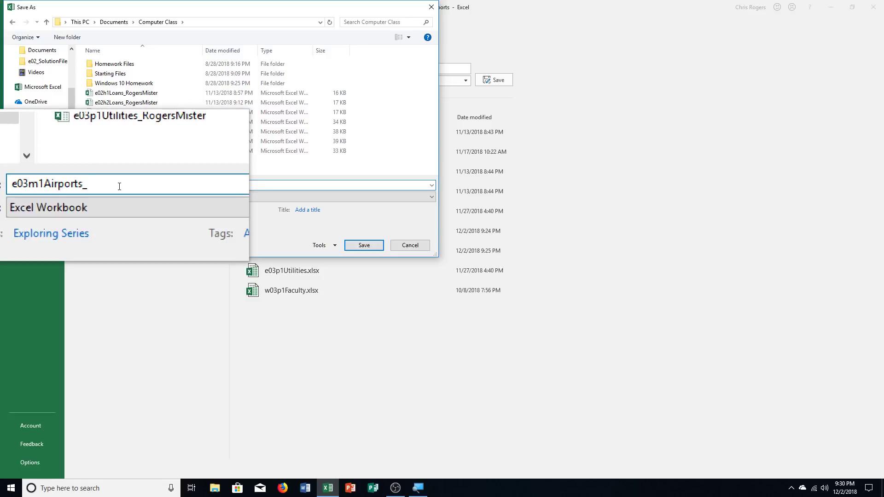
text(RogersMister)
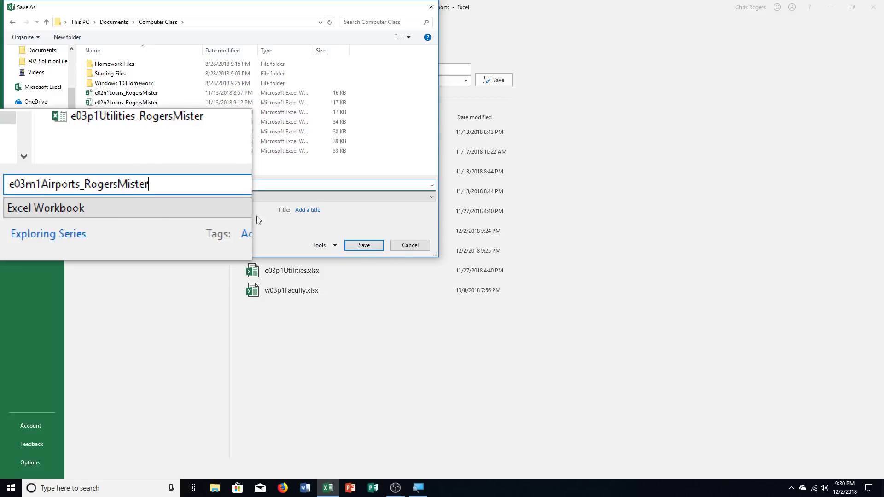
click(378, 247)
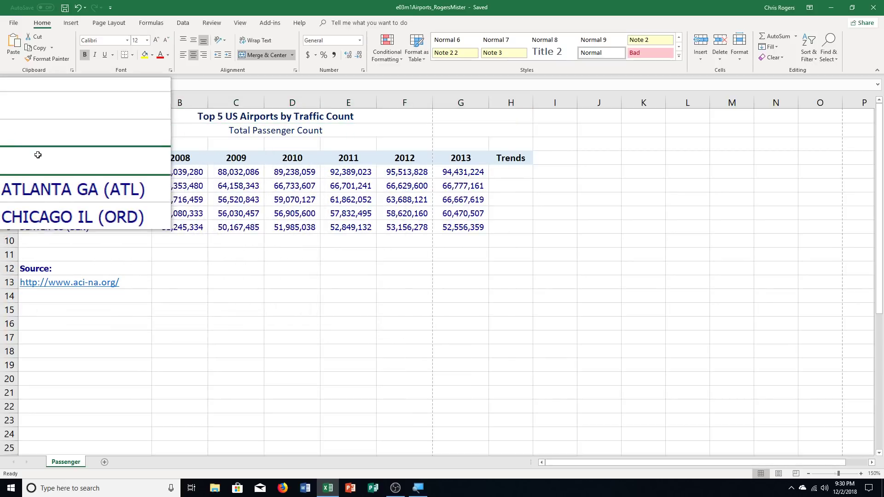
- Select A4:G9 and show Quick Analysis chart suggestions, previewing a clustered column chart
drag(36, 152, 456, 226)
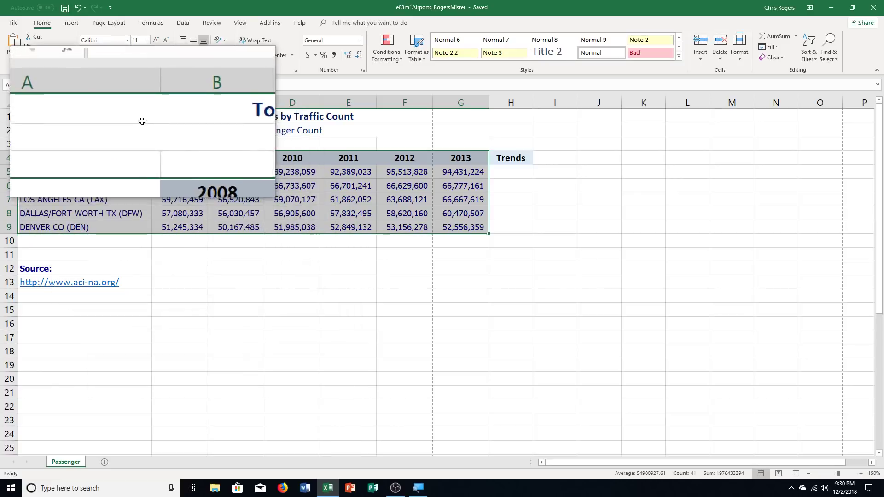
click(71, 24)
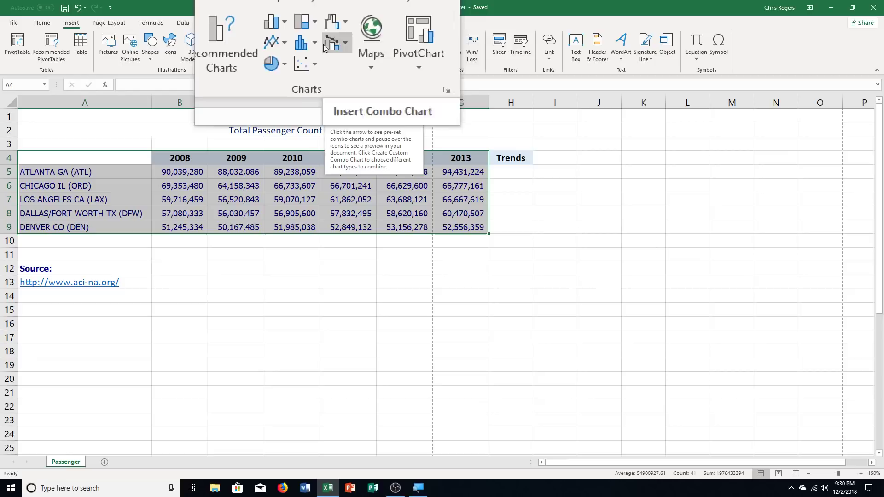
click(302, 36)
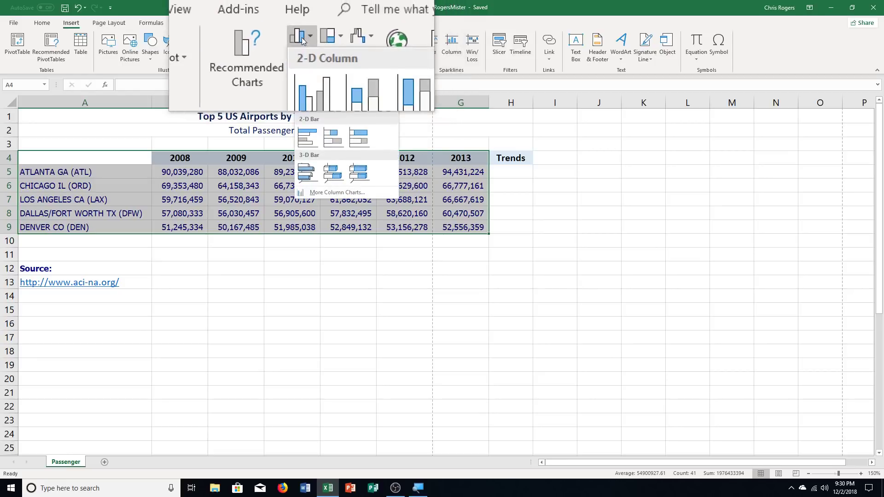
click(309, 35)
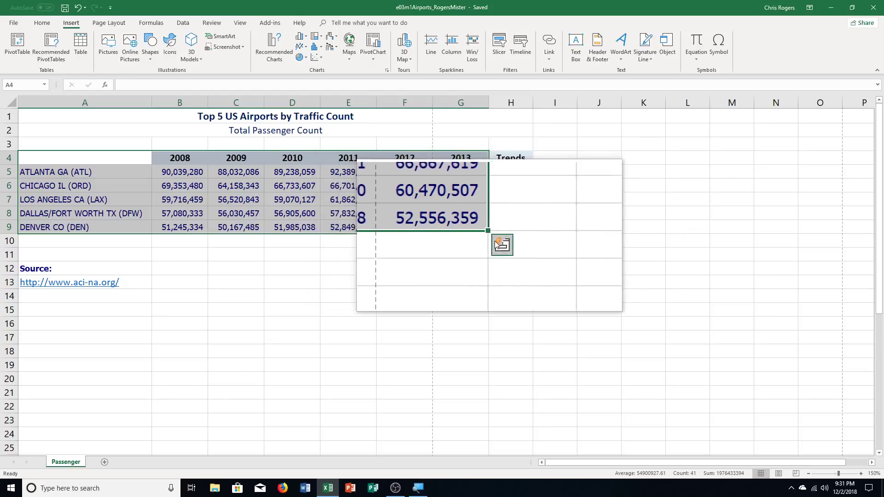
click(497, 244)
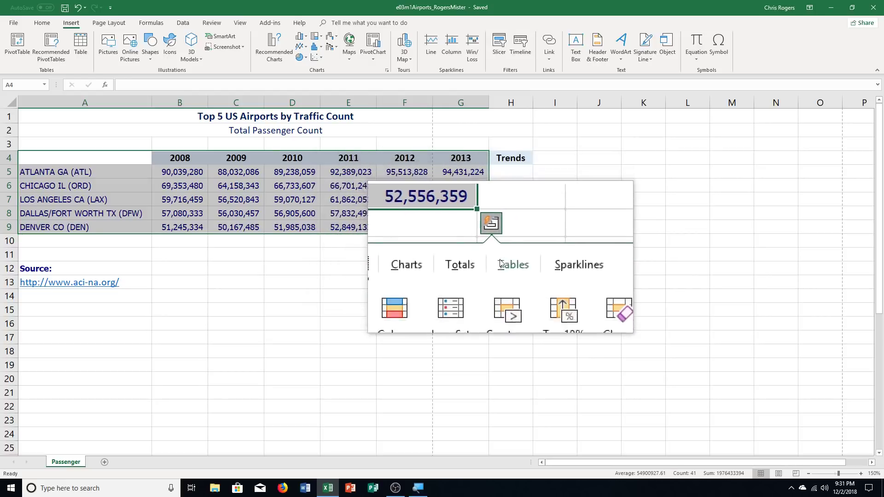
click(442, 257)
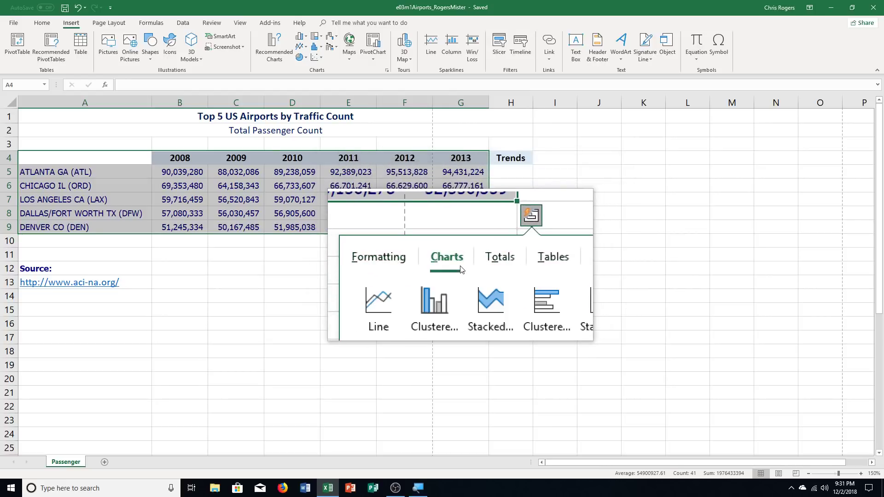
mouse_move(450, 300)
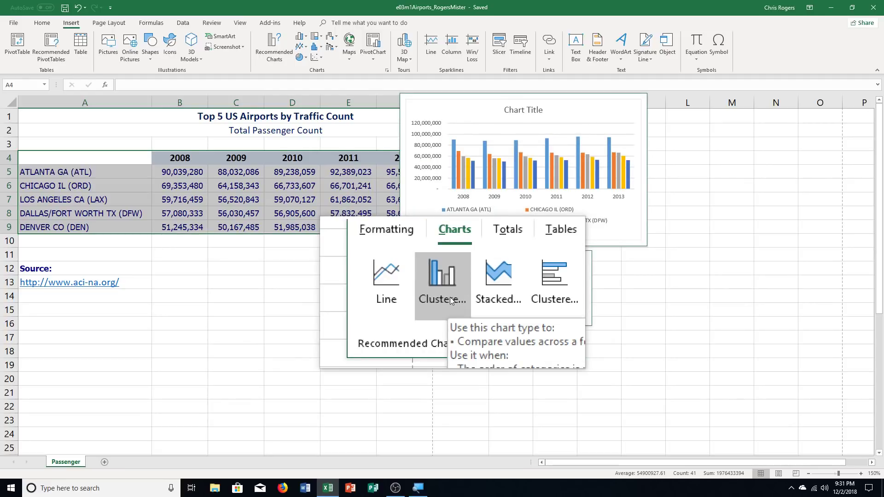
- Insert the clustered column chart and move it to cell A15 below the source link
click(450, 300)
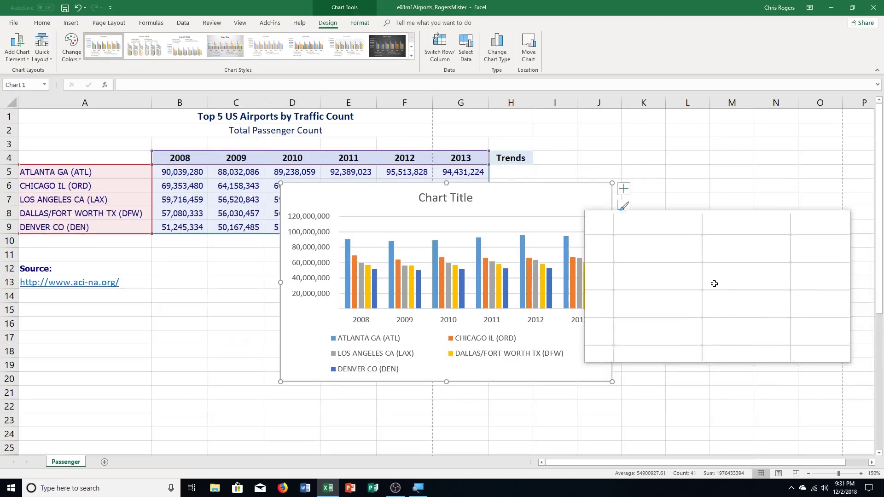
scroll(709, 279, down, 1)
scroll(703, 276, down, 1)
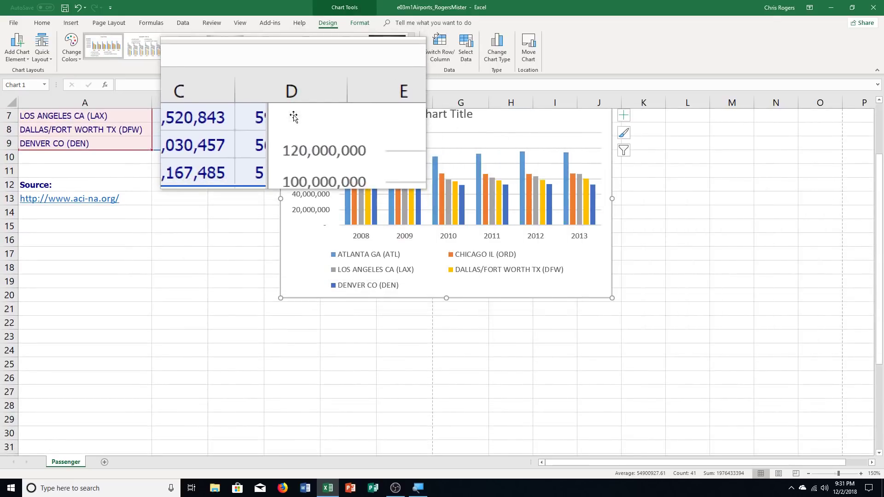
drag(293, 126, 19, 226)
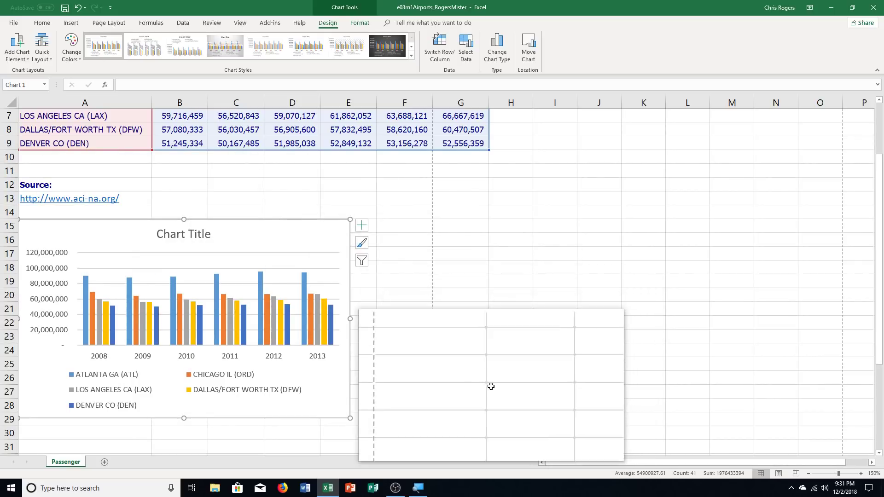
- Resize the chart so it spans columns A through G under the data
scroll(488, 383, down, 1)
scroll(486, 383, down, 1)
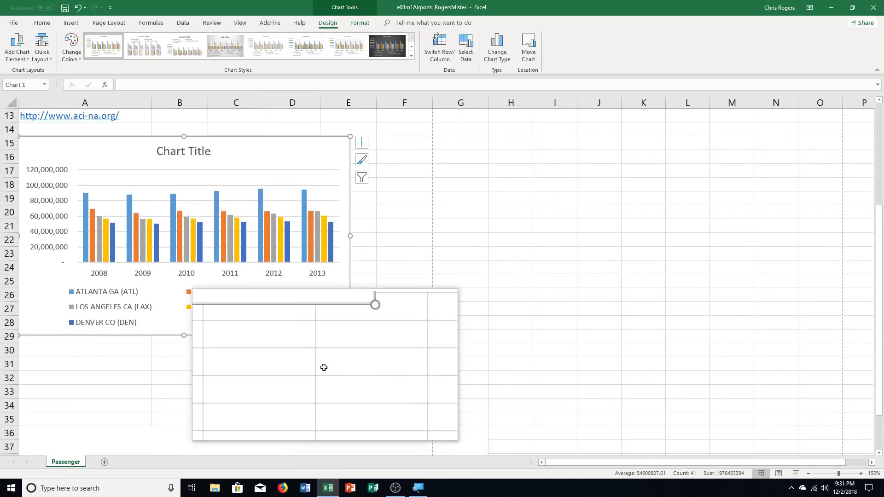
drag(350, 335, 488, 412)
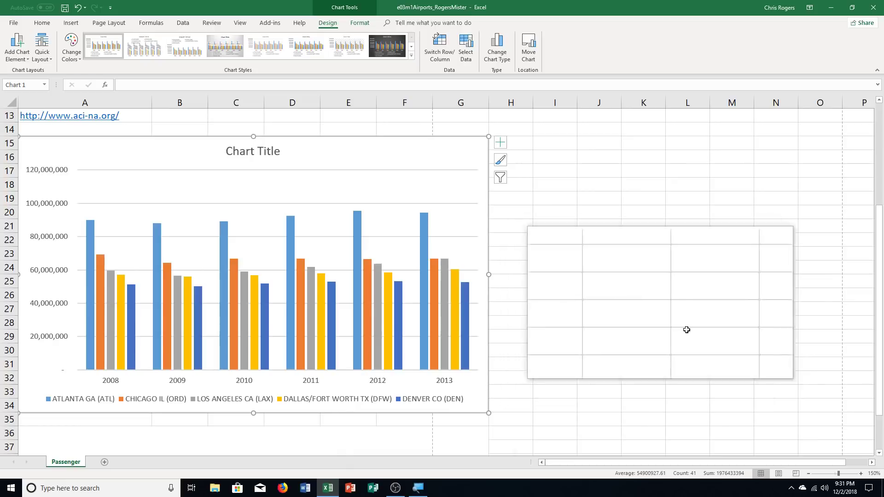
scroll(686, 336, up, 2)
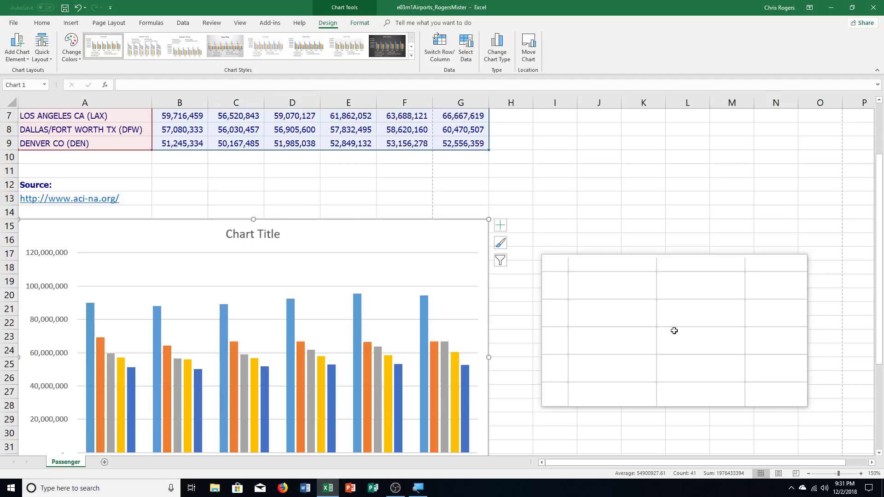
drag(674, 331, 666, 311)
scroll(667, 317, down, 1)
scroll(666, 312, down, 1)
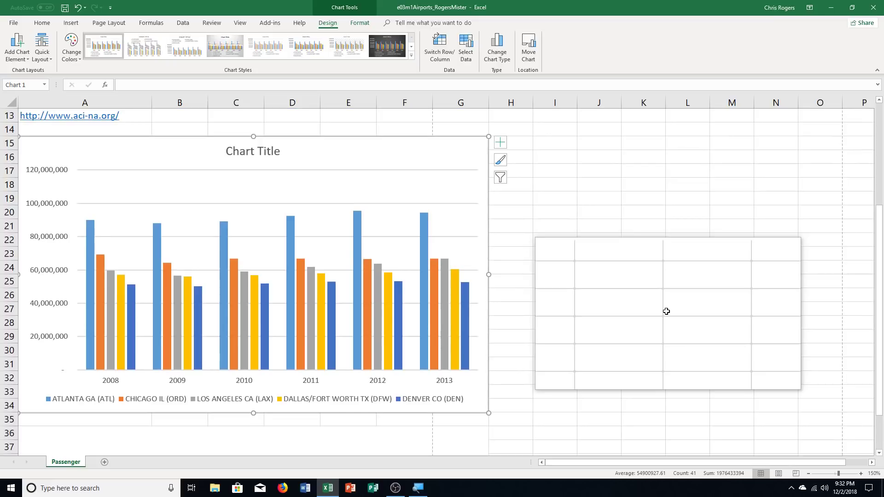
drag(666, 311, 661, 312)
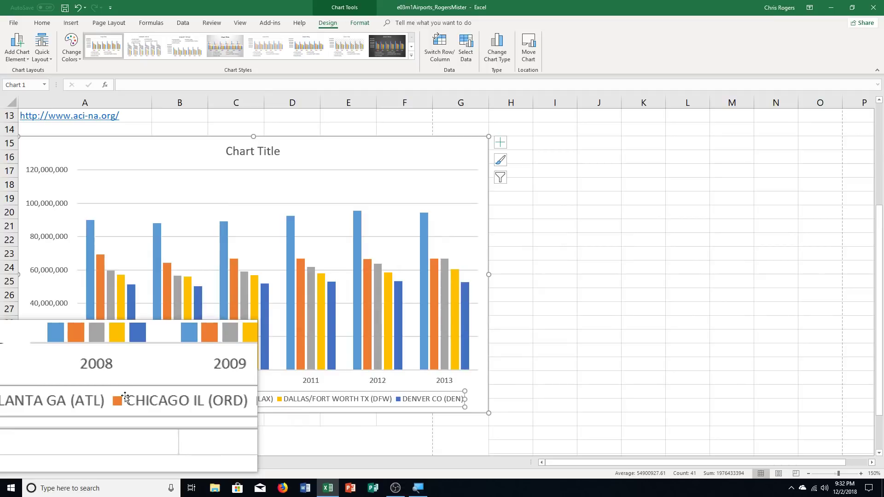
- Switch rows and columns in Select Data Source so bars group by airport with a 2008–2013 legend
right_click(48, 271)
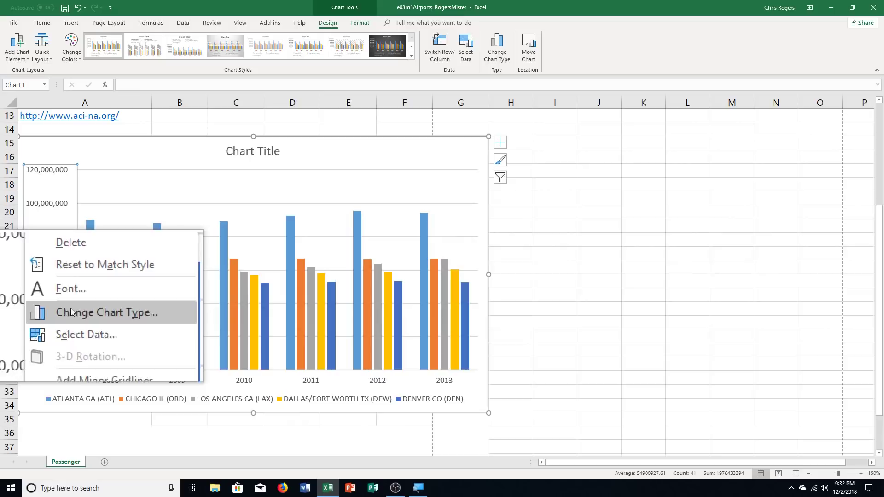
click(75, 320)
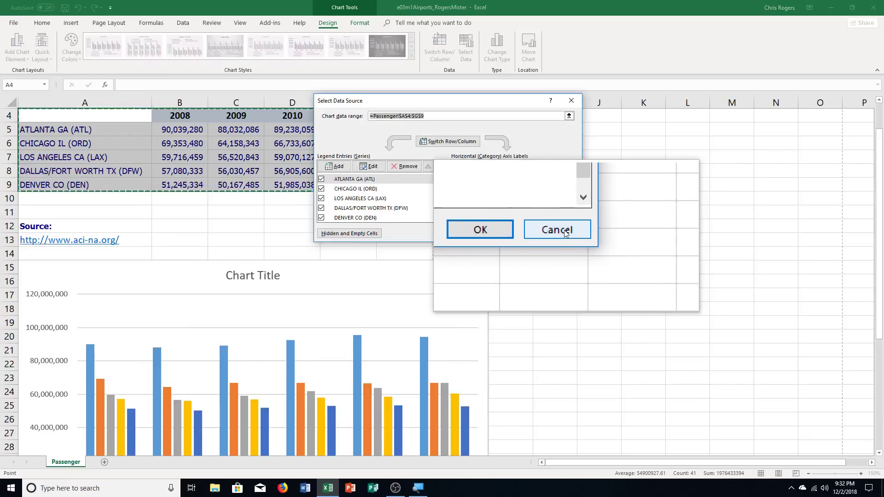
click(565, 234)
right_click(50, 297)
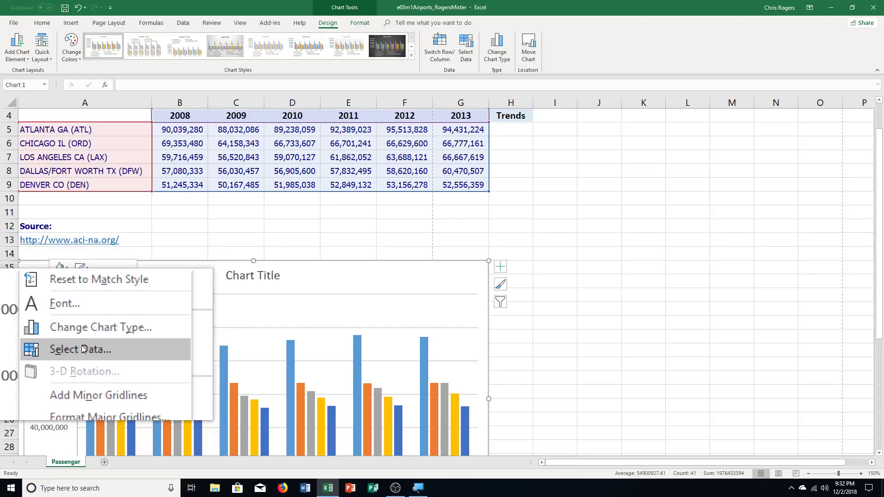
click(81, 350)
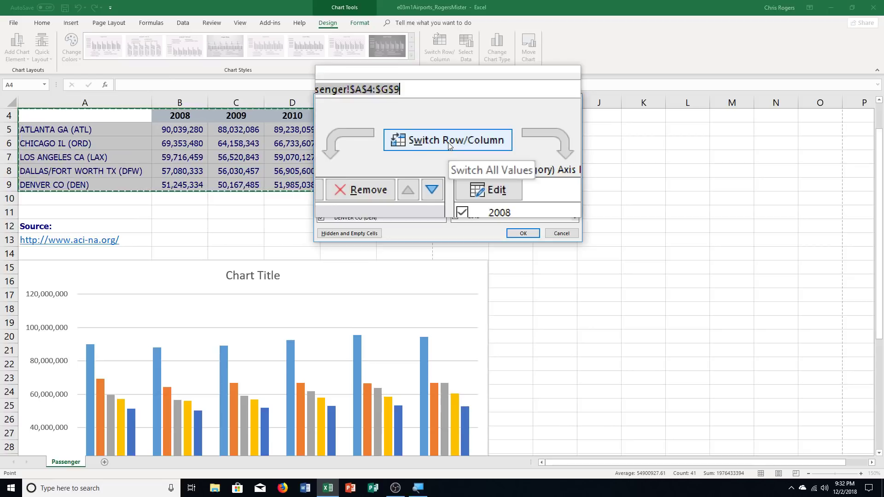
click(448, 142)
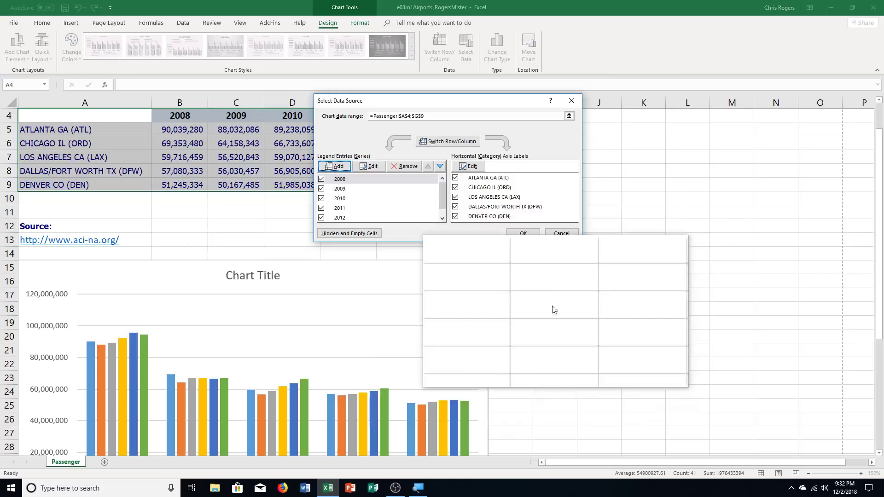
click(533, 233)
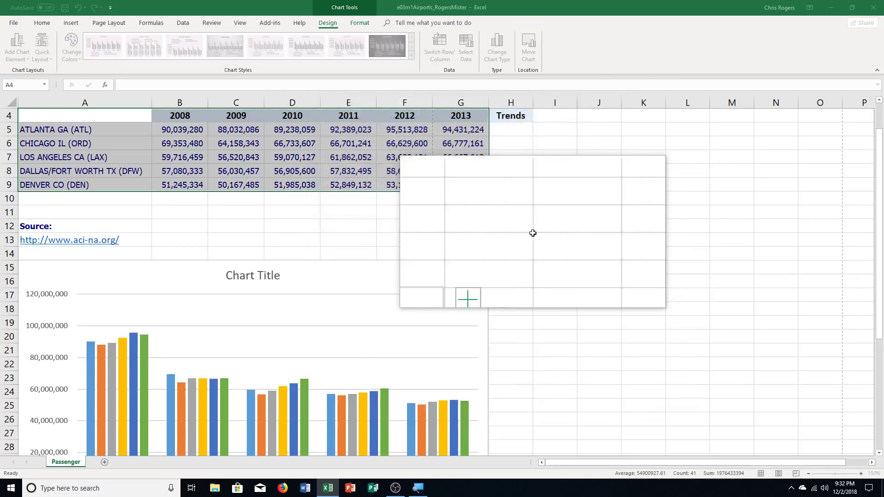
scroll(635, 318, down, 2)
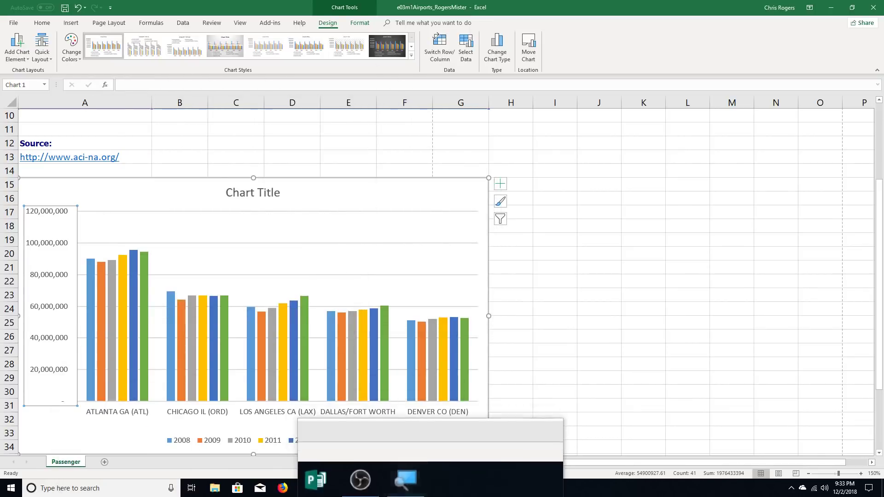
- Apply chart style Style 6 from the Chart Styles gallery
click(418, 488)
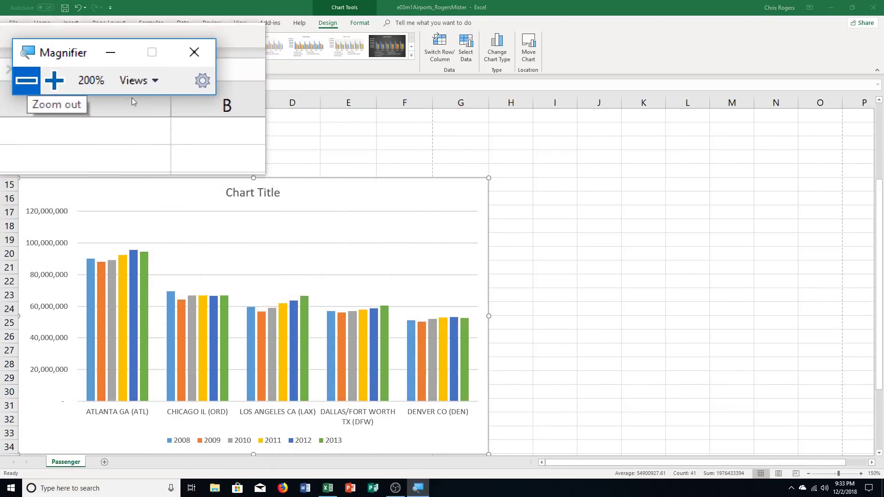
click(175, 71)
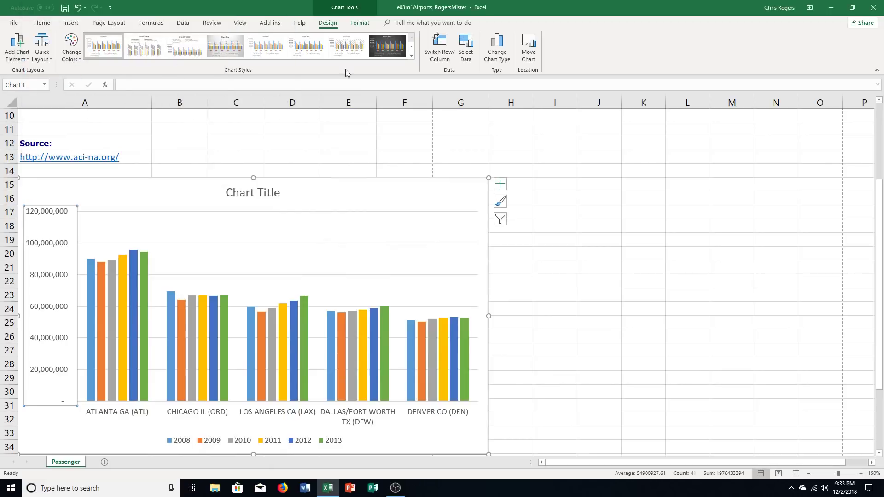
click(411, 56)
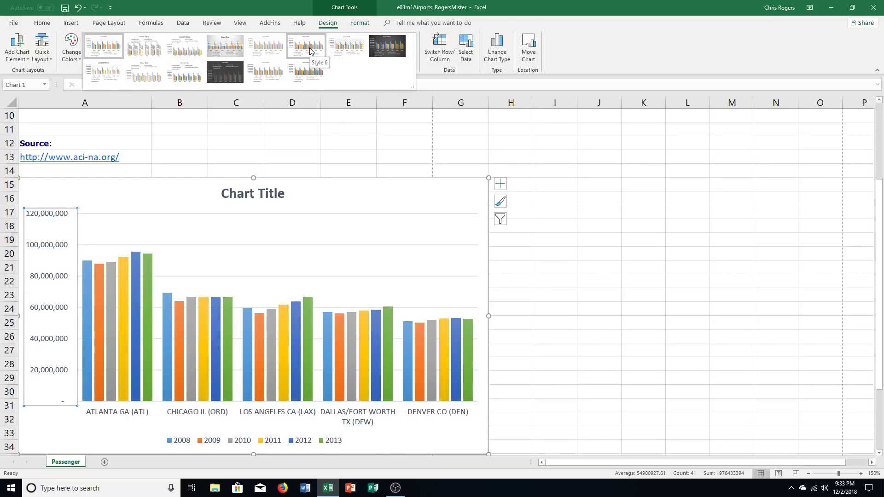
click(309, 50)
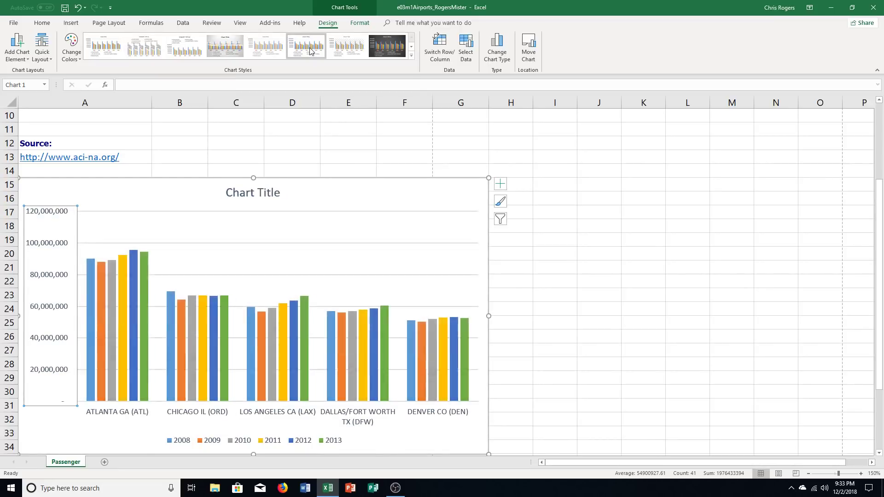
- Launch the Windows Magnifier via the taskbar search for 'magni'
click(98, 492)
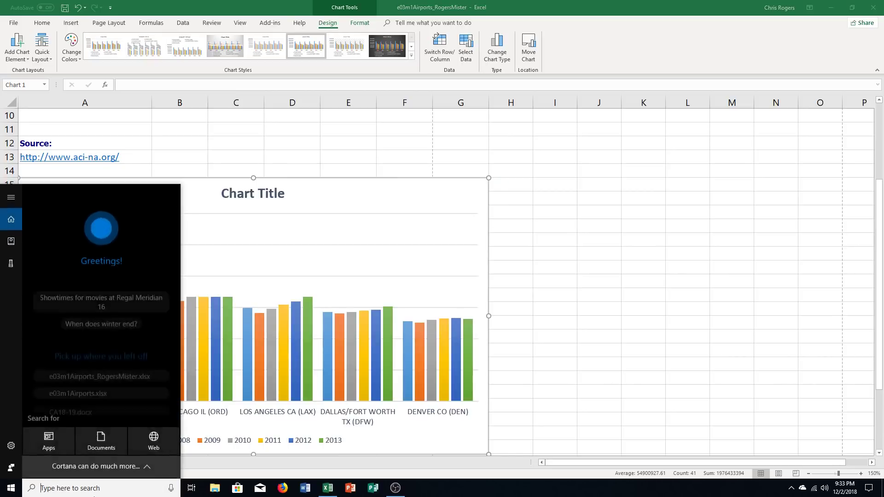
text(magni)
key(Return)
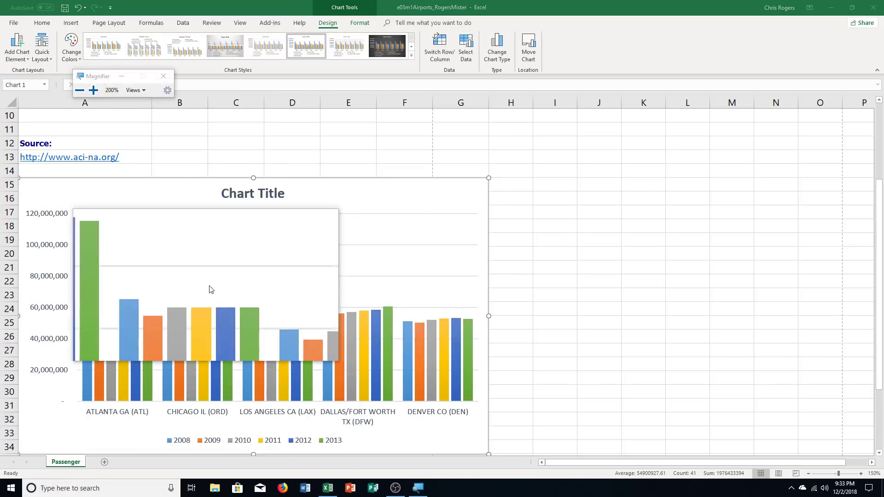
click(122, 76)
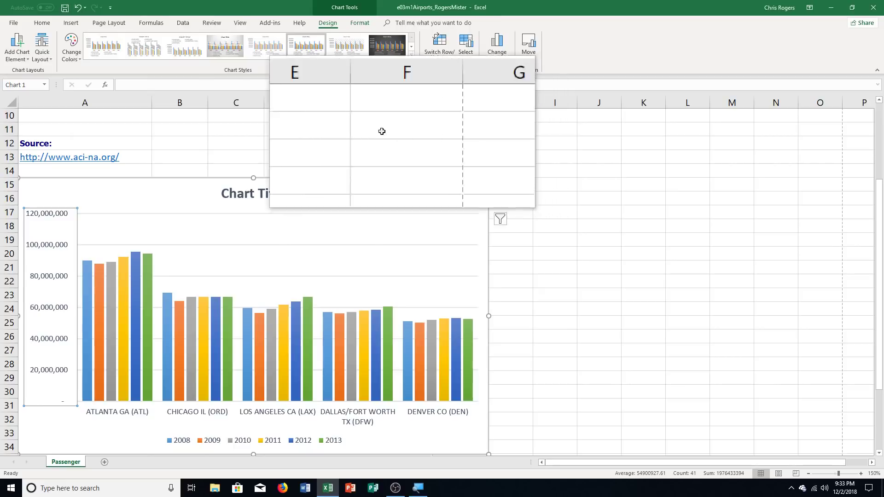
- Change the chart colours to the blue Monochromatic palette
click(67, 48)
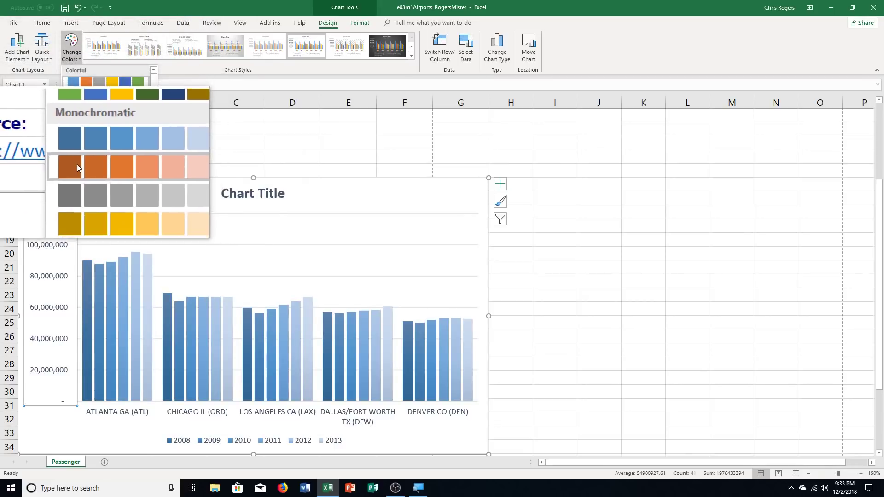
scroll(78, 214, down, 3)
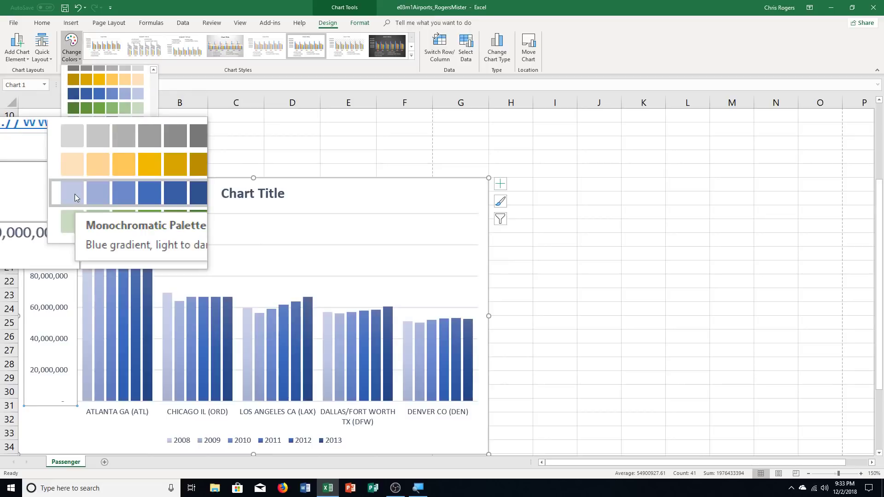
click(104, 195)
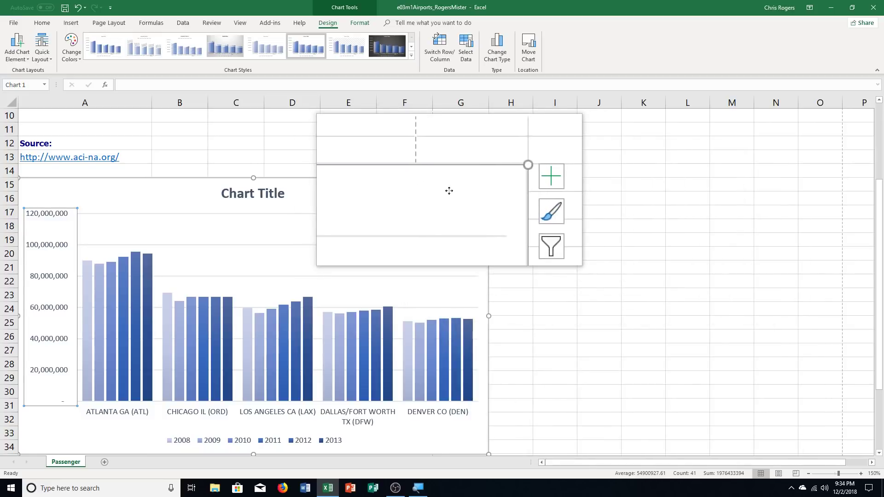
- Select the whole chart and view the Color options of its Chart Styles button
click(449, 191)
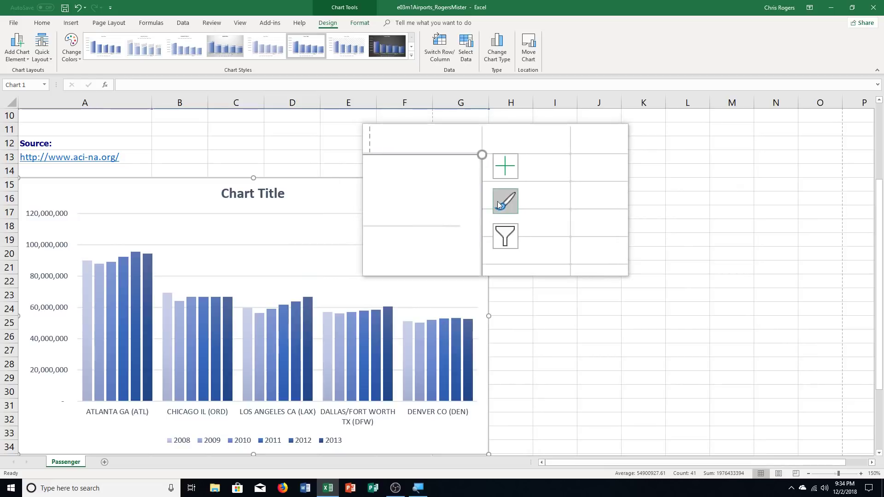
click(498, 201)
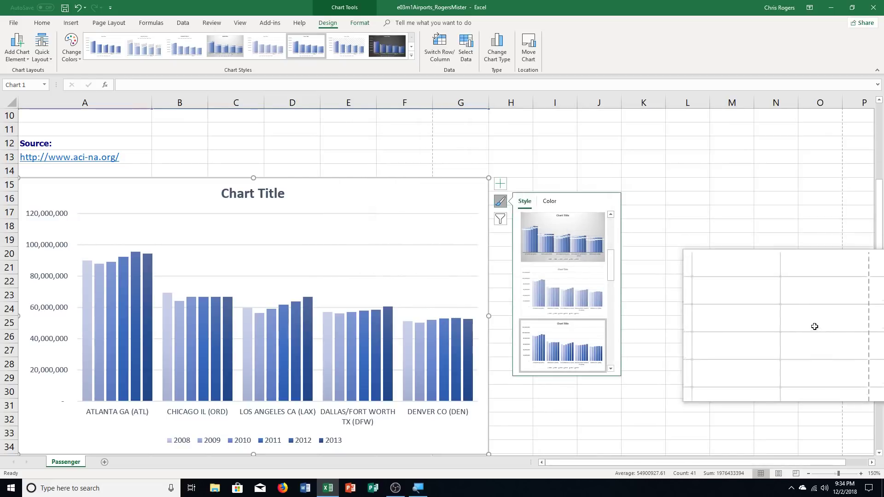
click(549, 202)
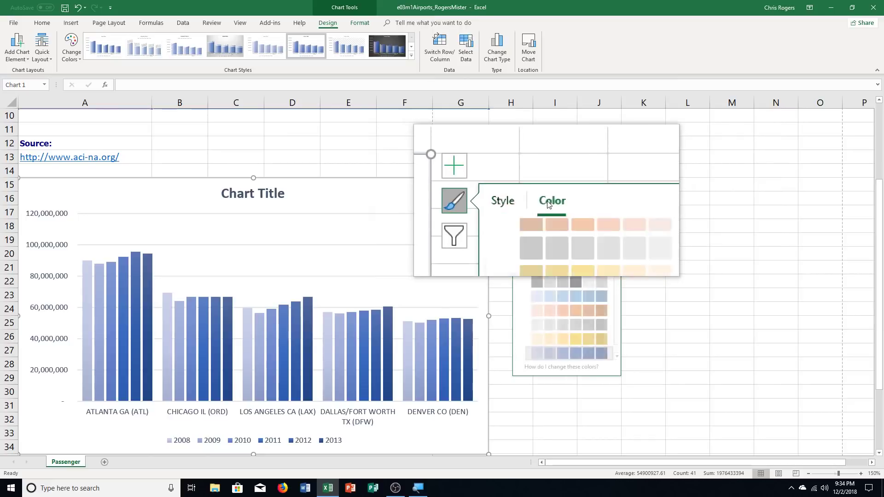
click(520, 203)
- Open Format > Shape Fill > Gradient > More Gradients for the chart area
click(500, 187)
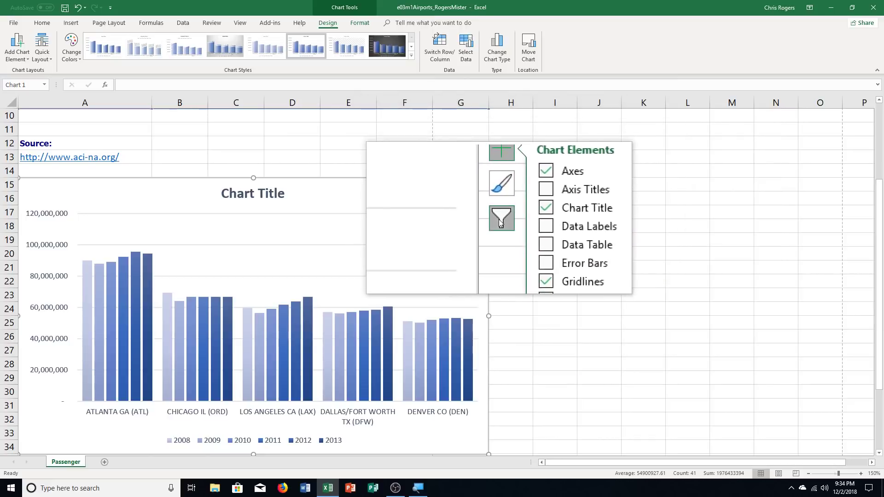
click(499, 220)
click(500, 187)
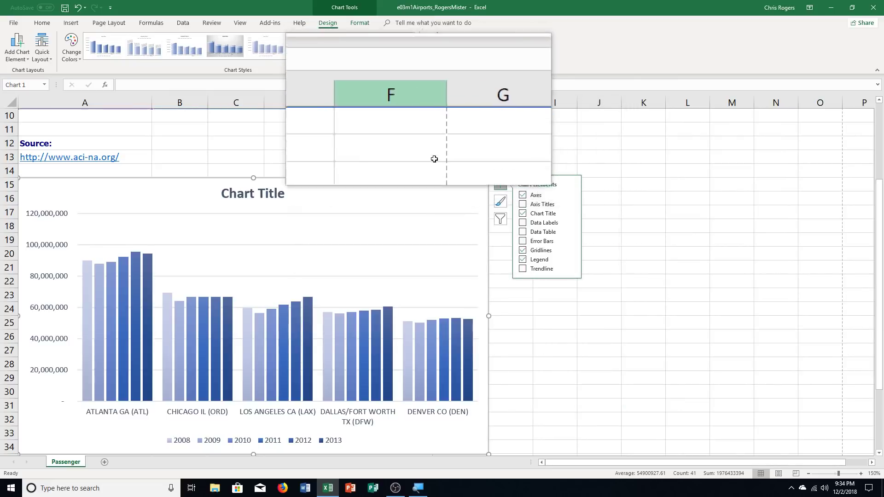
click(359, 22)
click(328, 23)
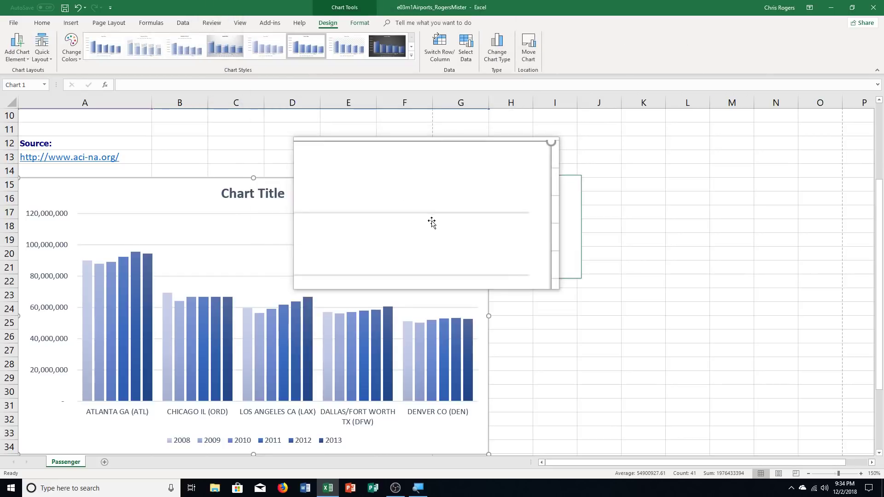
click(360, 22)
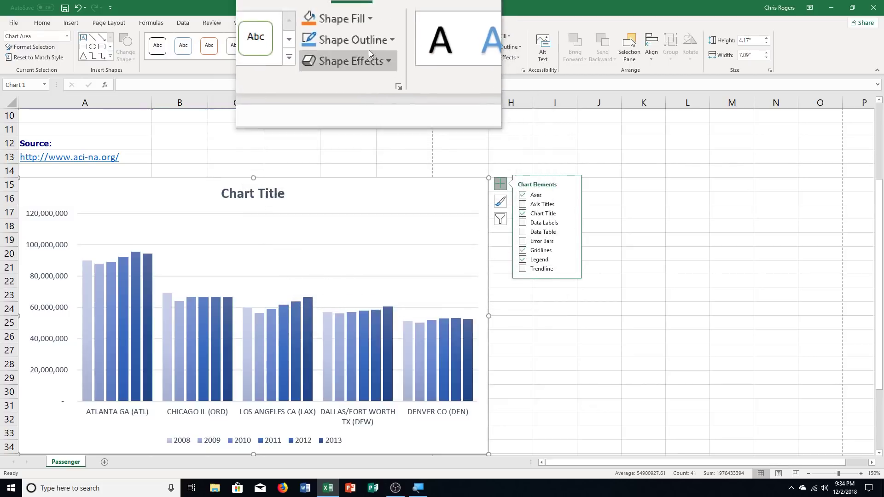
click(369, 37)
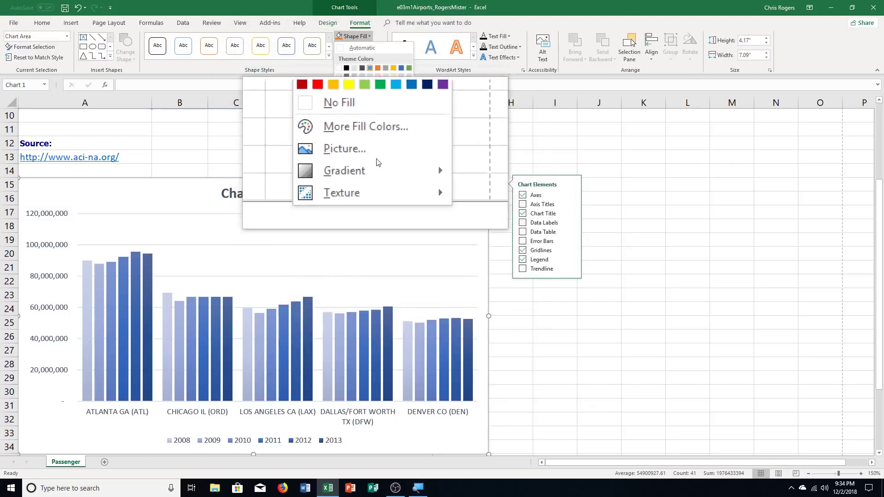
mouse_move(377, 165)
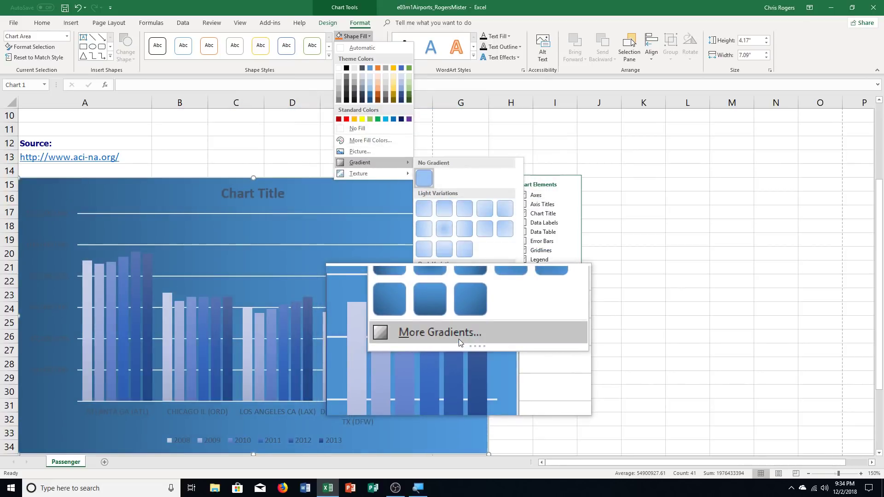
click(459, 339)
- Set the chart area to Gradient fill with the Light Gradient - Accent 1 preset
click(500, 183)
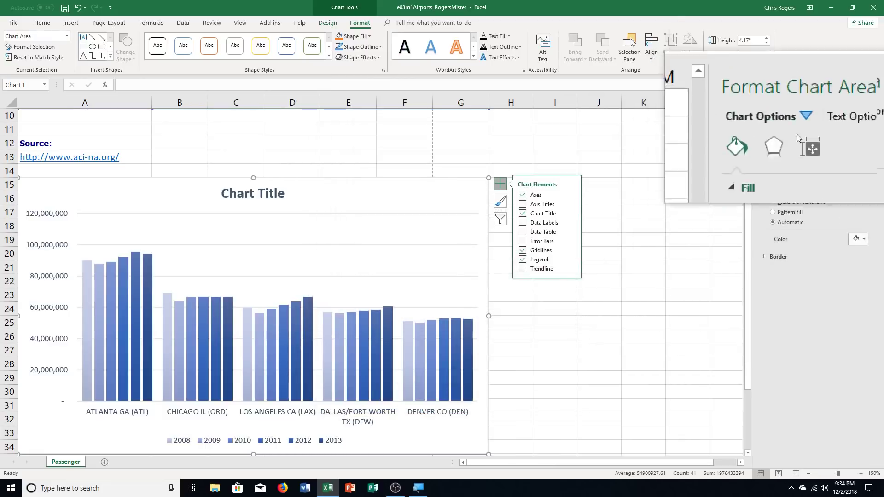
click(797, 190)
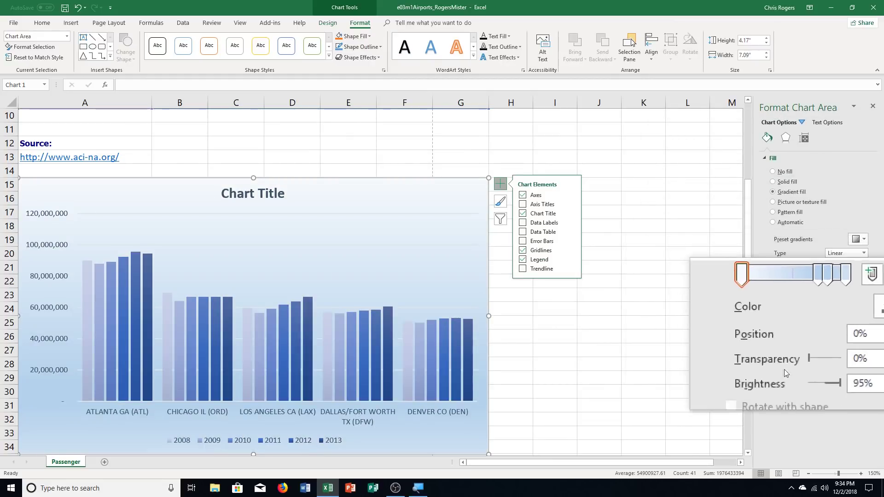
click(855, 239)
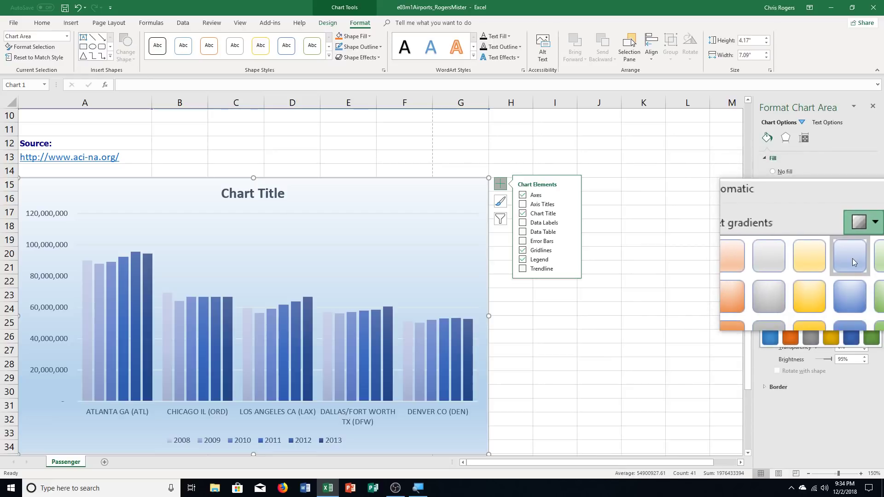
click(852, 259)
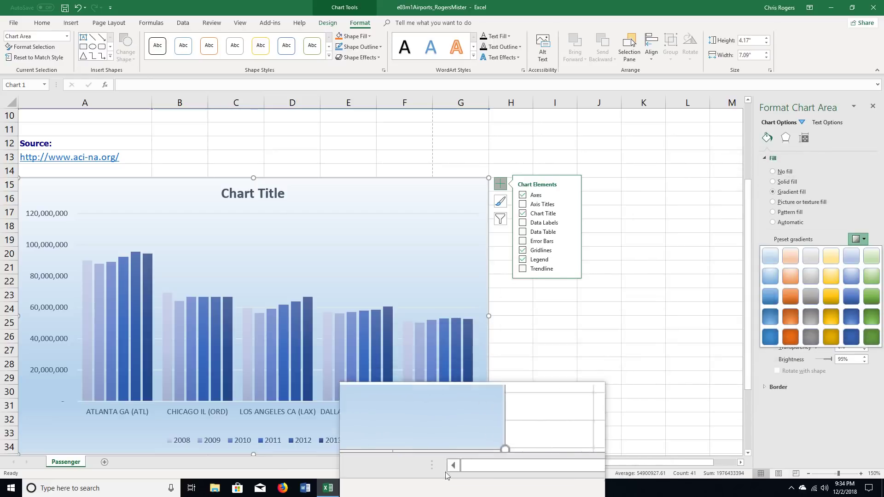
click(418, 488)
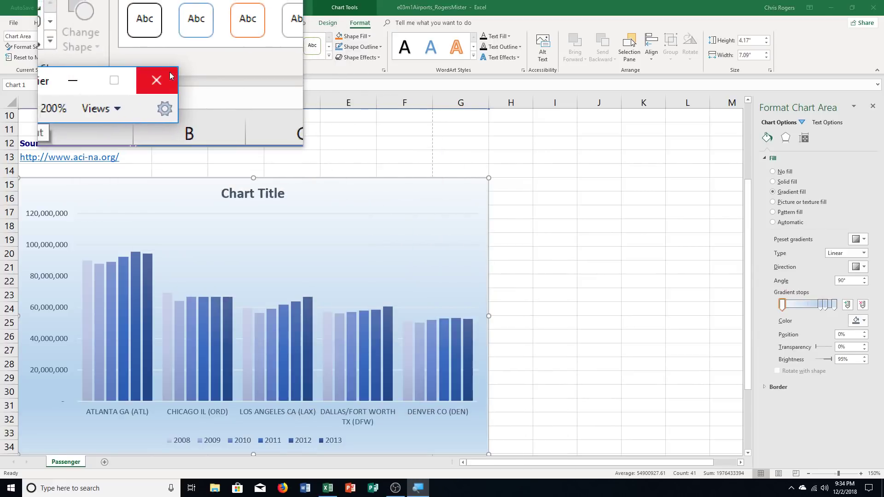
click(164, 76)
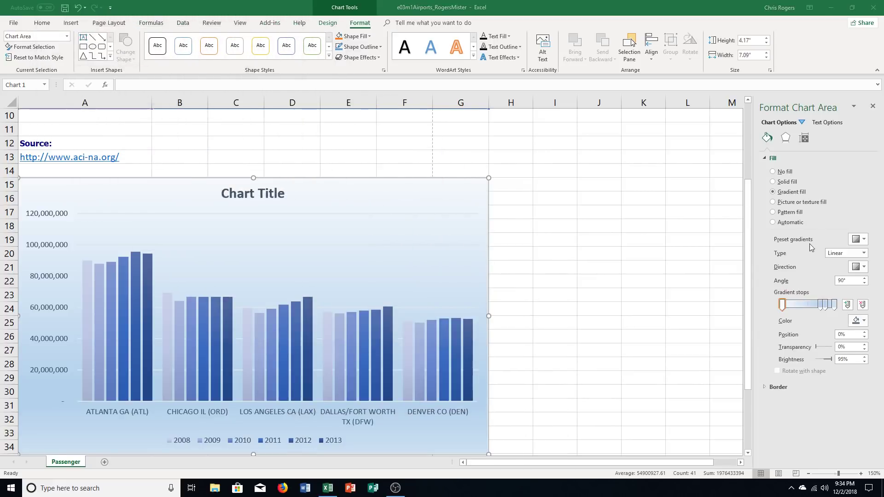
click(862, 243)
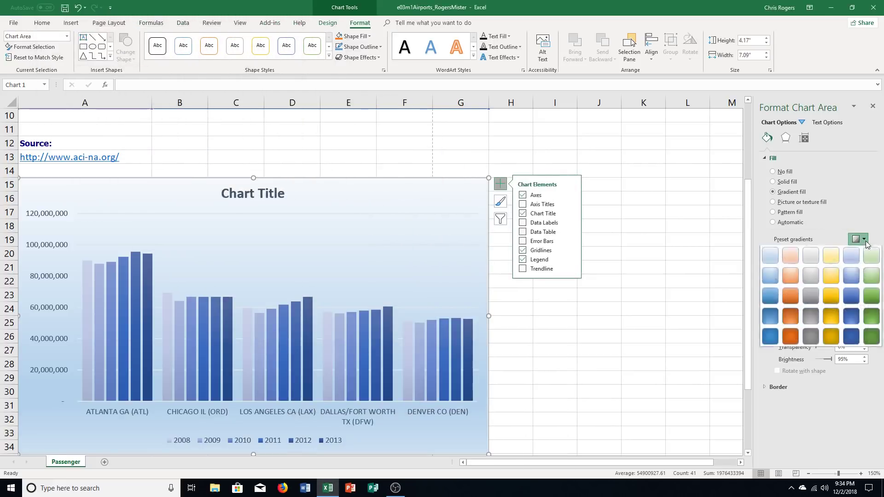
click(776, 261)
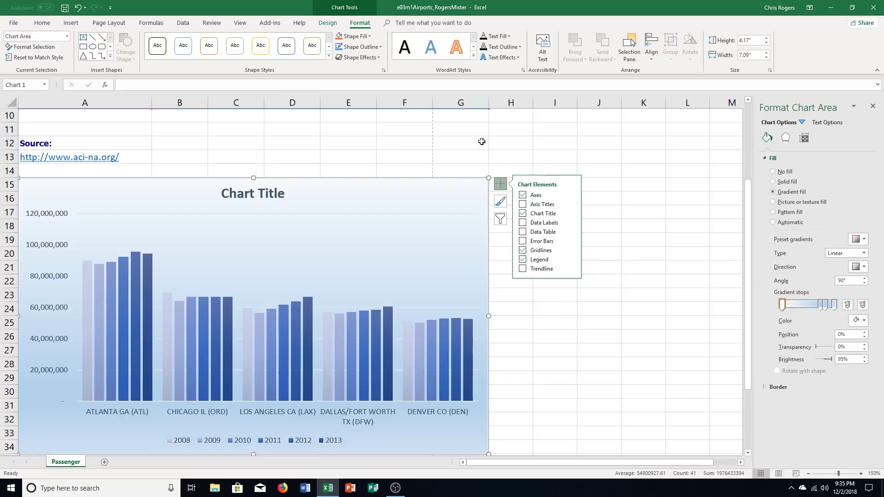
right_click(474, 193)
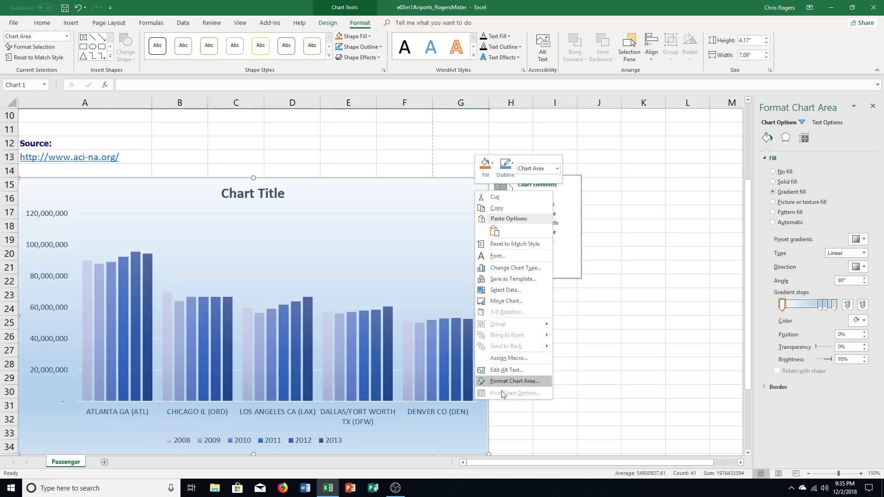
- Fill the 2013 bars with solid Blue, Accent 5, Darker 50%
click(414, 431)
click(328, 440)
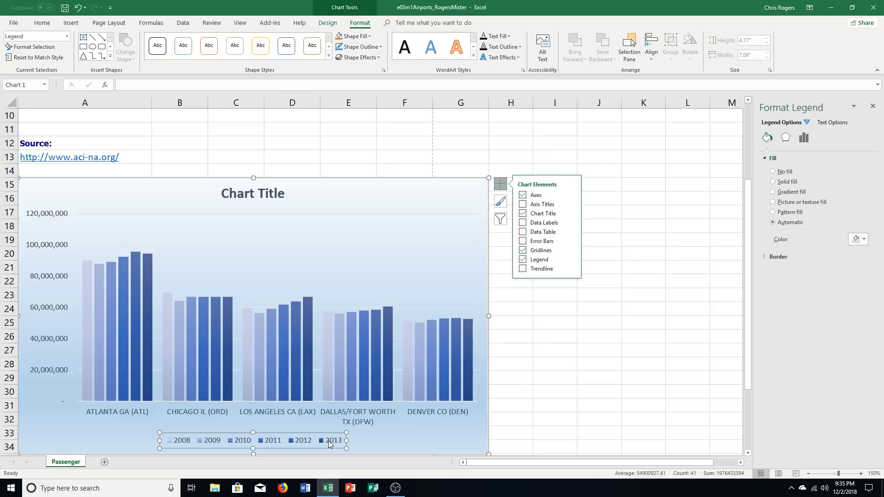
click(387, 360)
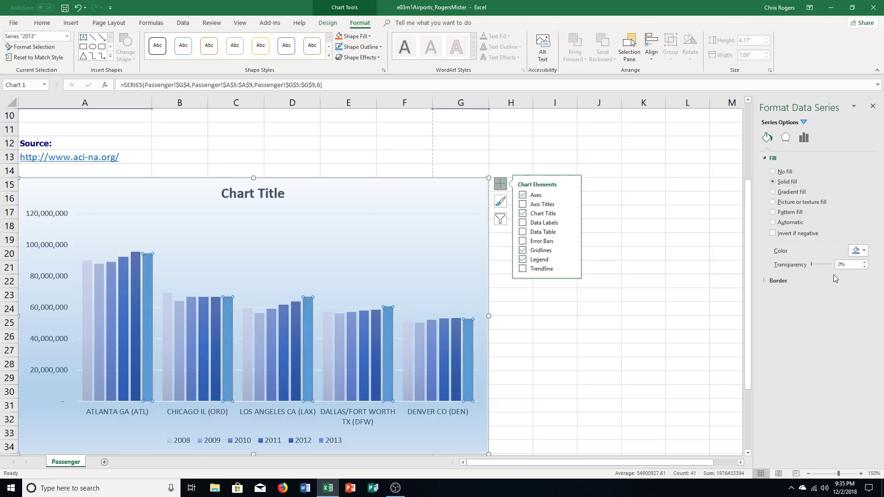
click(856, 250)
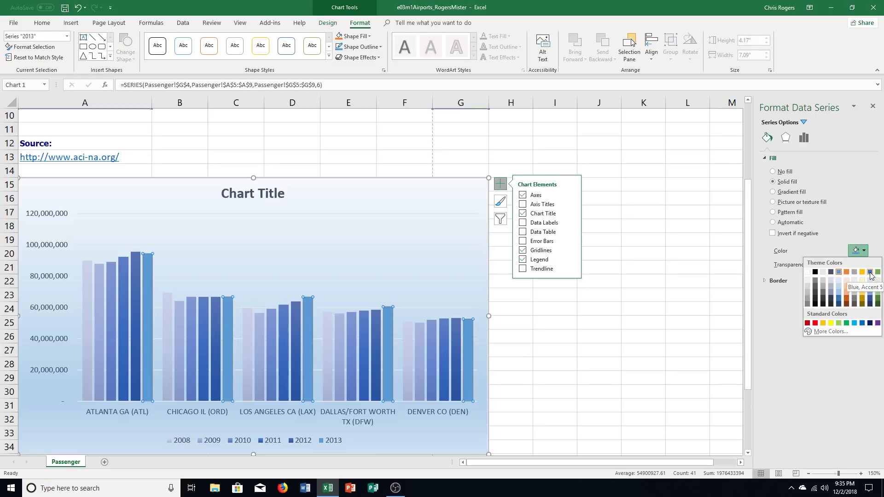
click(870, 304)
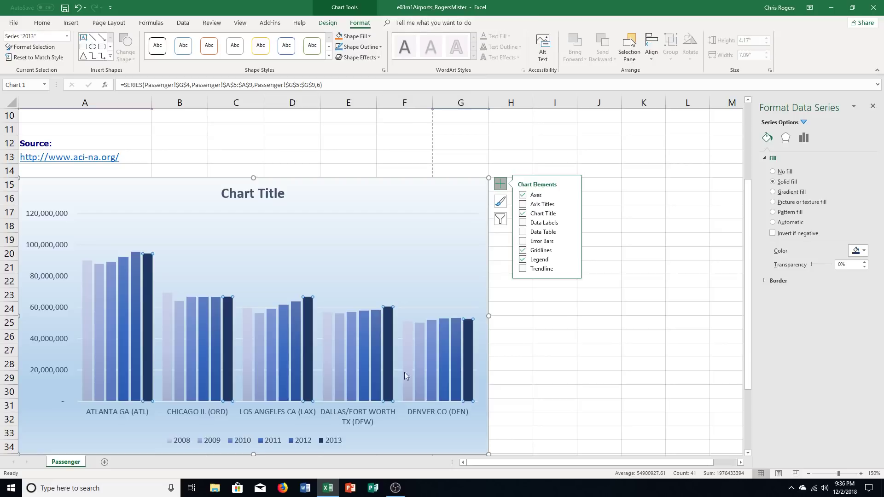
click(282, 442)
- Search Tell Me for 'border legend' and give the legend a Blue outline
key(alt+q)
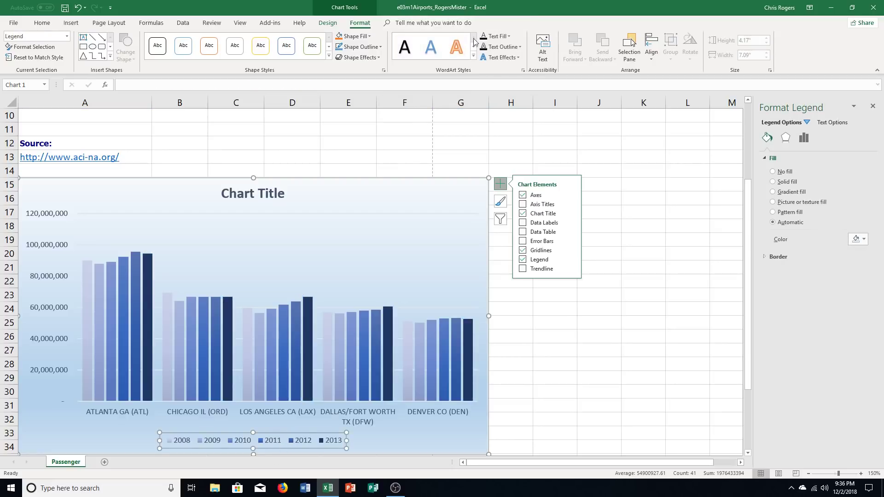
text(bord)
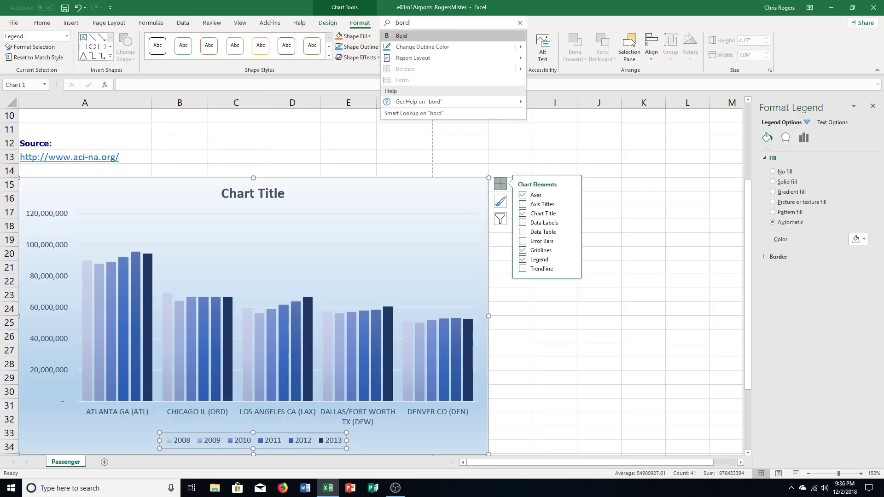
text(er legend)
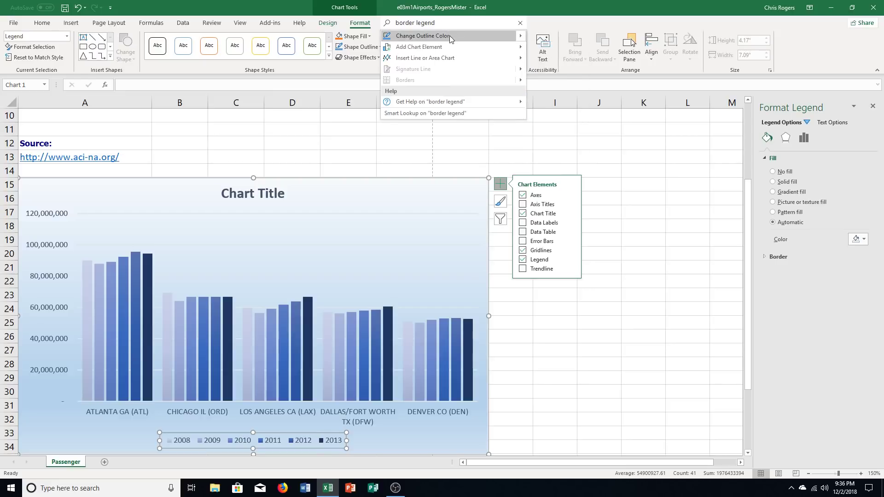
click(519, 40)
click(519, 40)
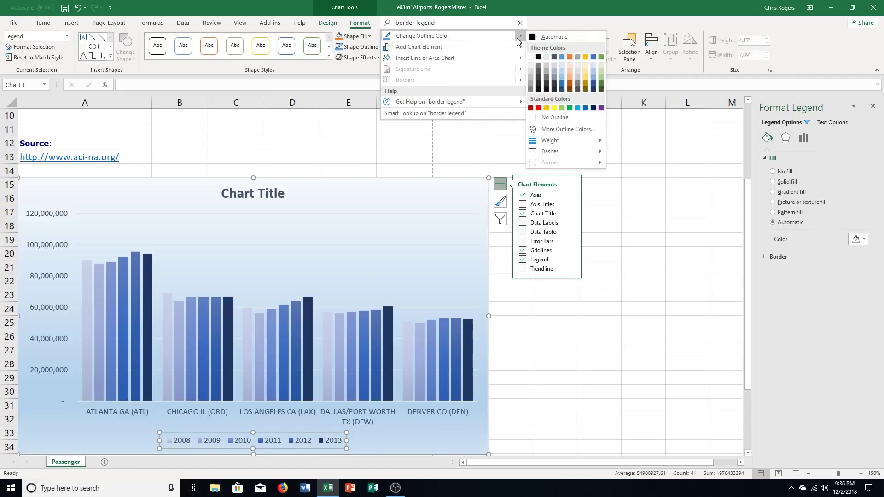
click(586, 109)
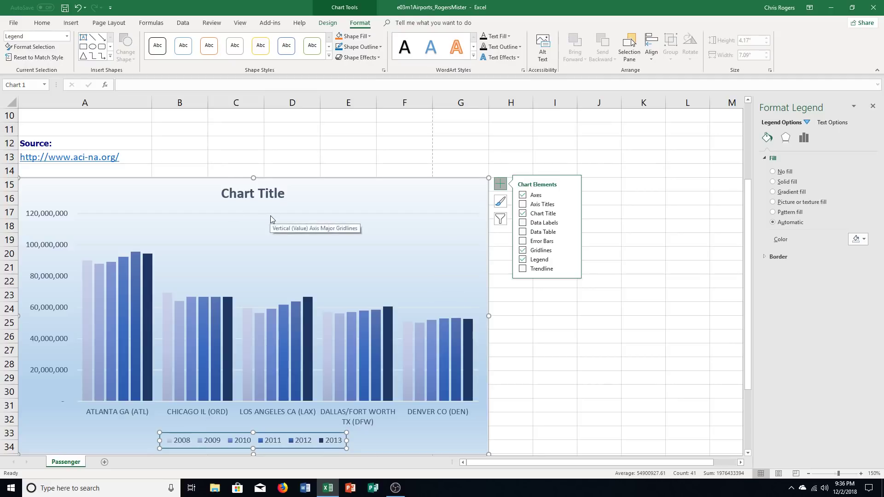
click(261, 194)
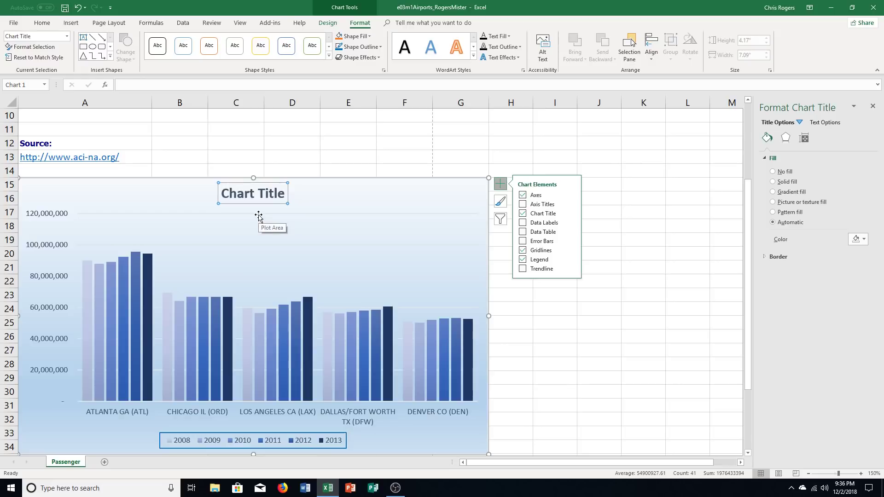
- Enter 'Passengers by Top U.S. Airports' as the chart title and set its font colour to Blue
text(Passengers by)
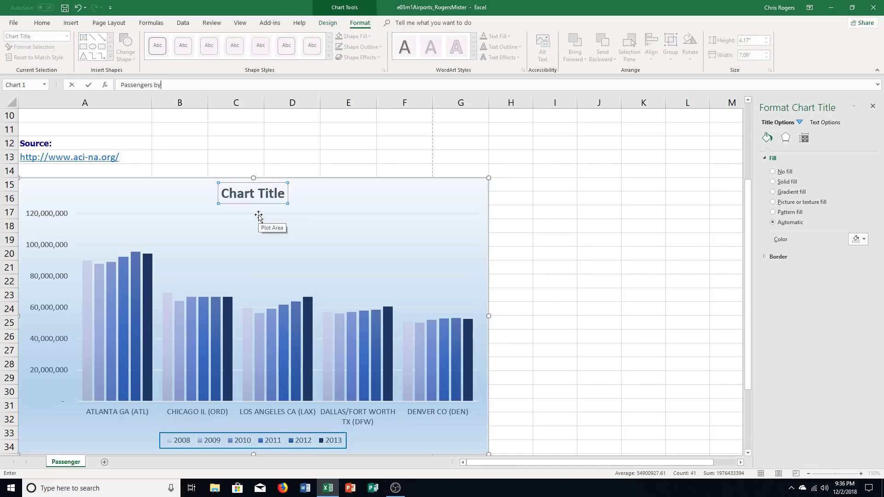
text( Top U.S. Airports)
key(Return)
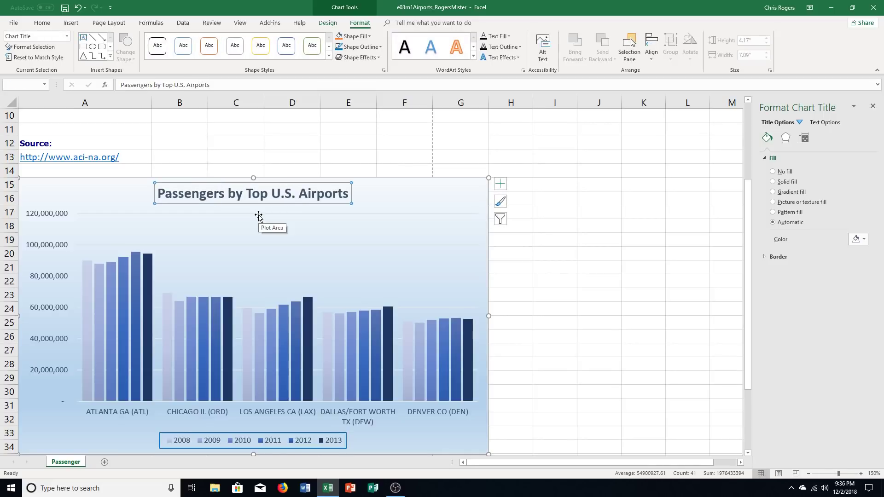
click(45, 24)
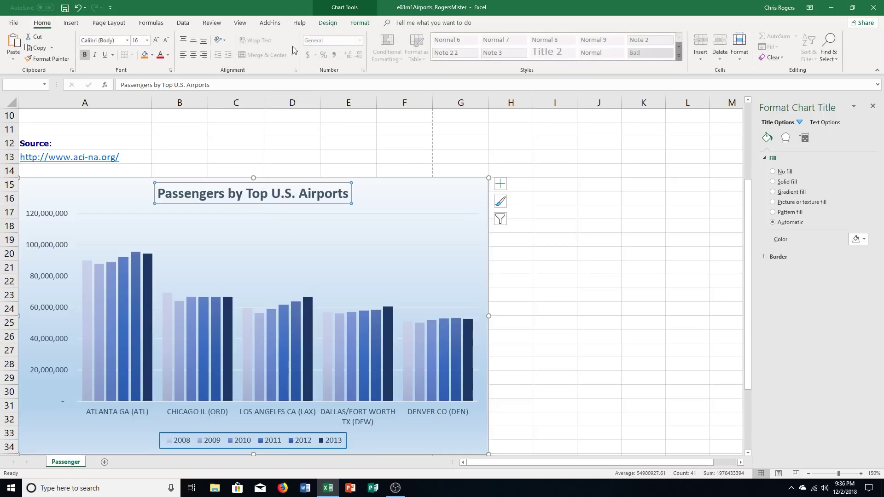
click(168, 55)
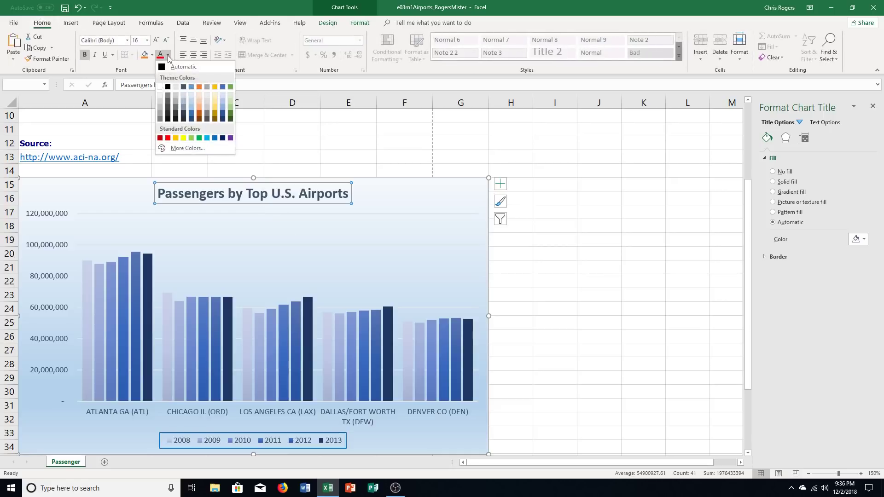
click(215, 139)
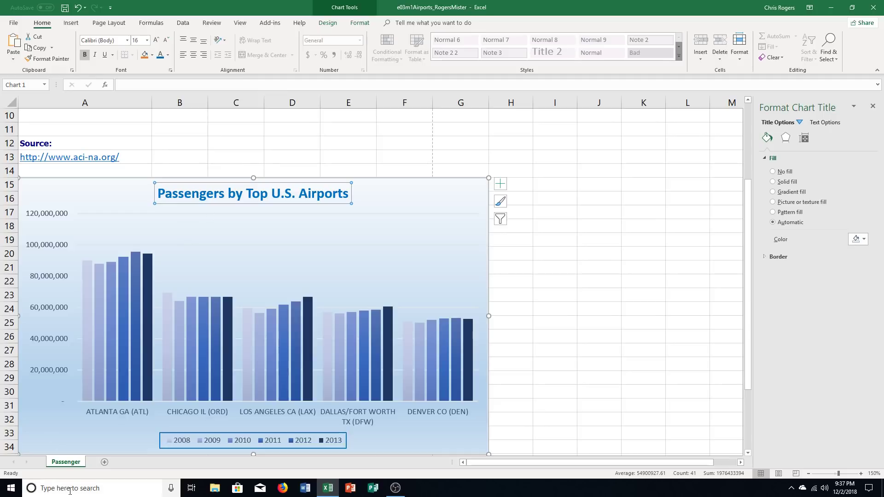
- Launch the Windows Magnifier and switch it to lens mode
click(96, 487)
text(magnif)
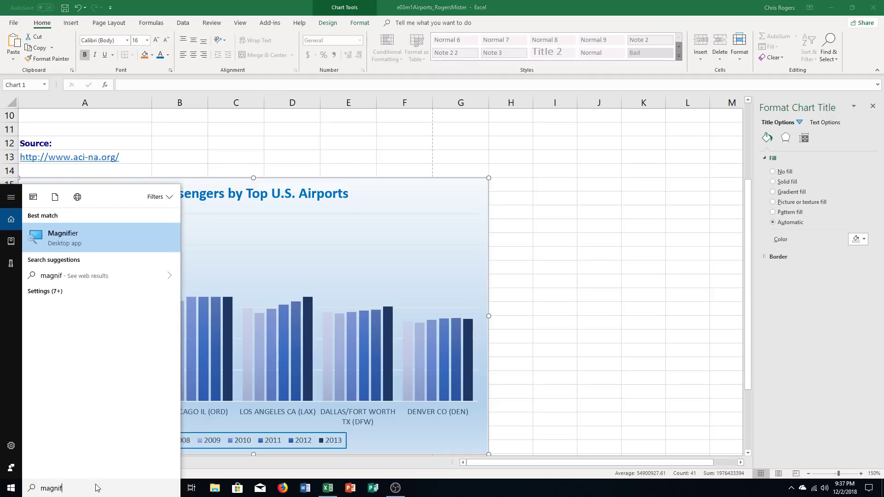
key(Return)
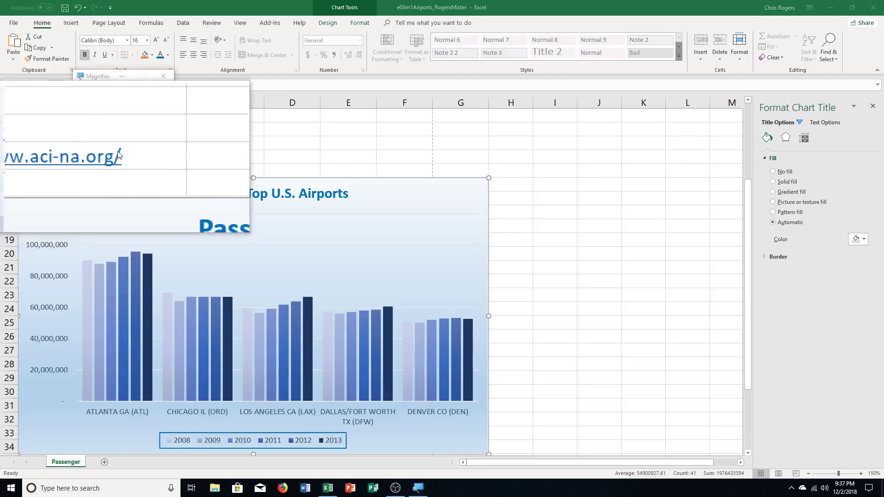
click(119, 77)
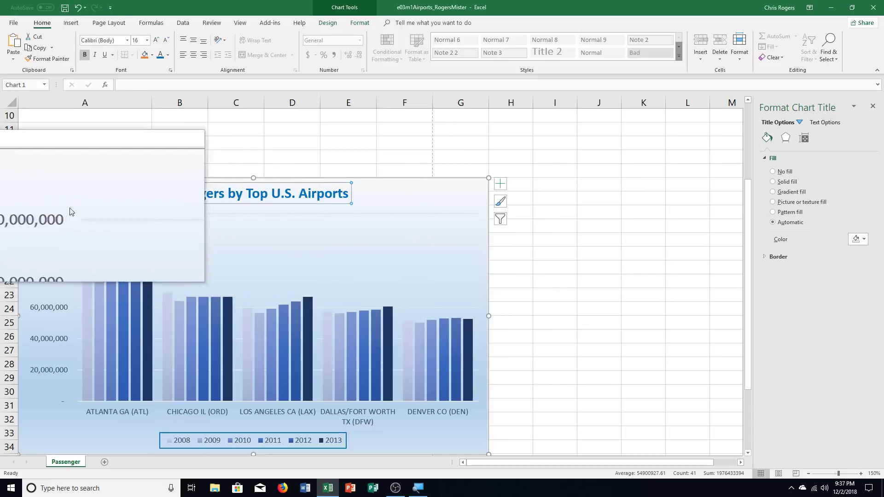
- Set the vertical axis display units to Millions in the Format Axis pane
click(34, 216)
right_click(43, 217)
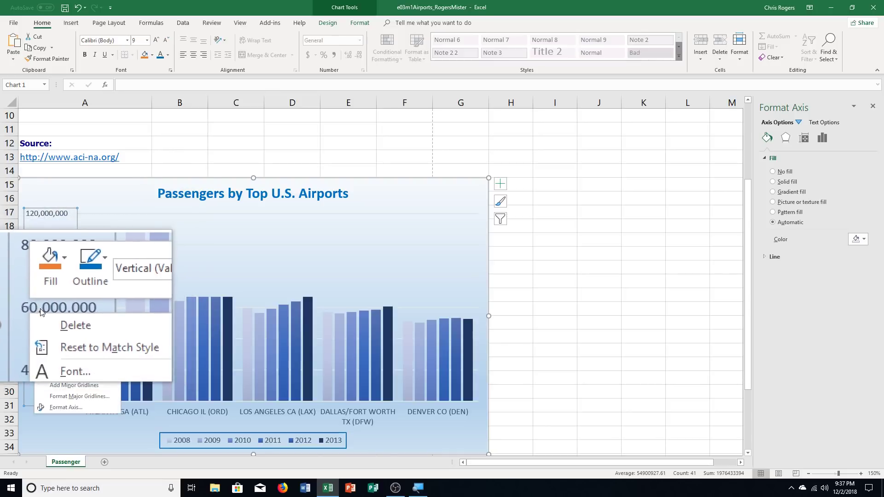
click(72, 405)
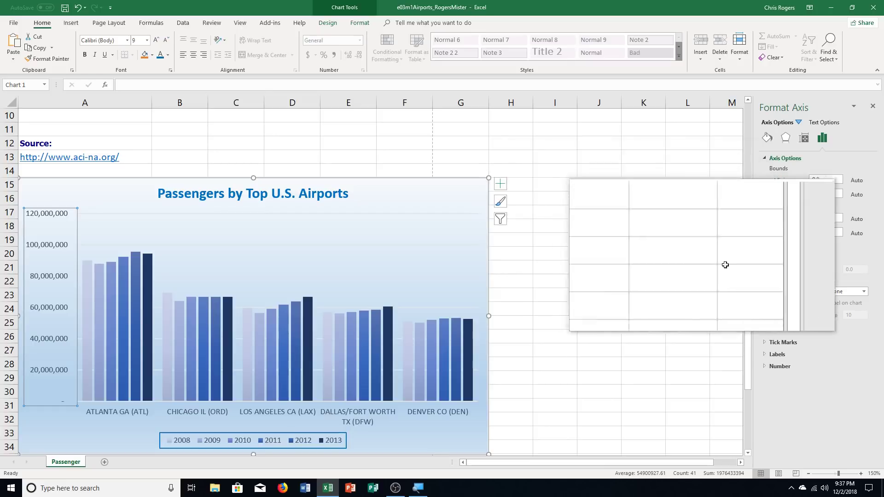
click(842, 292)
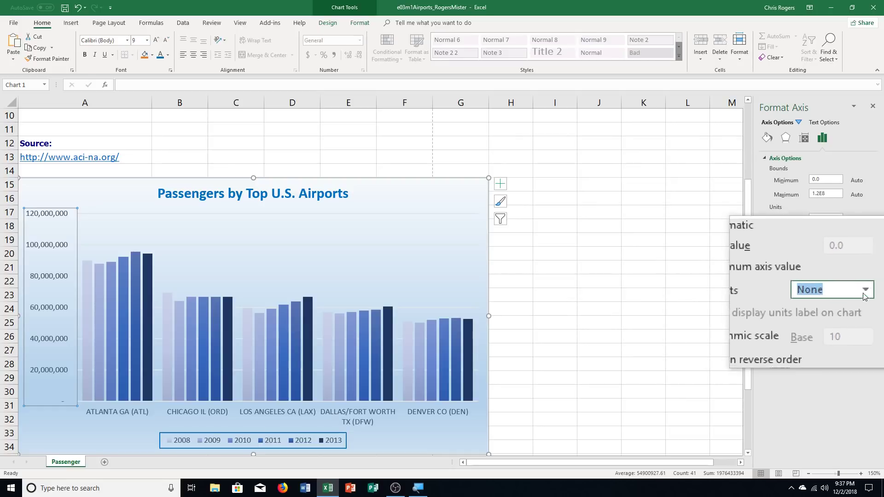
click(862, 289)
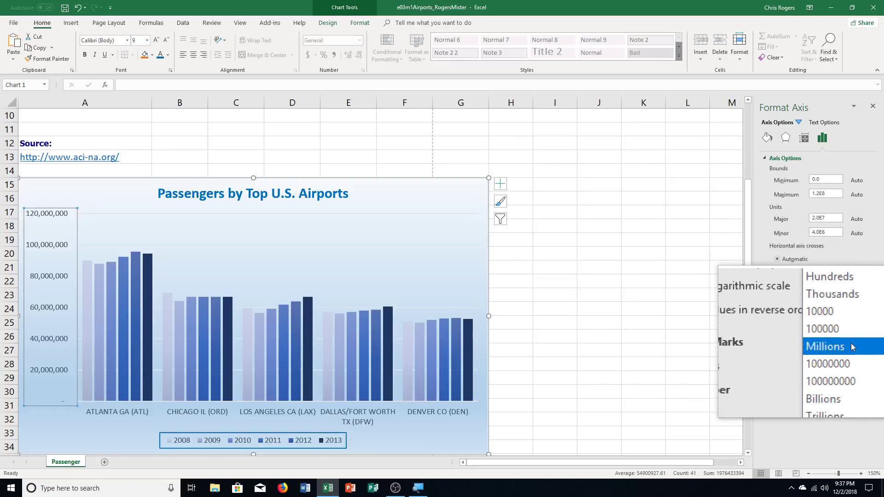
click(851, 344)
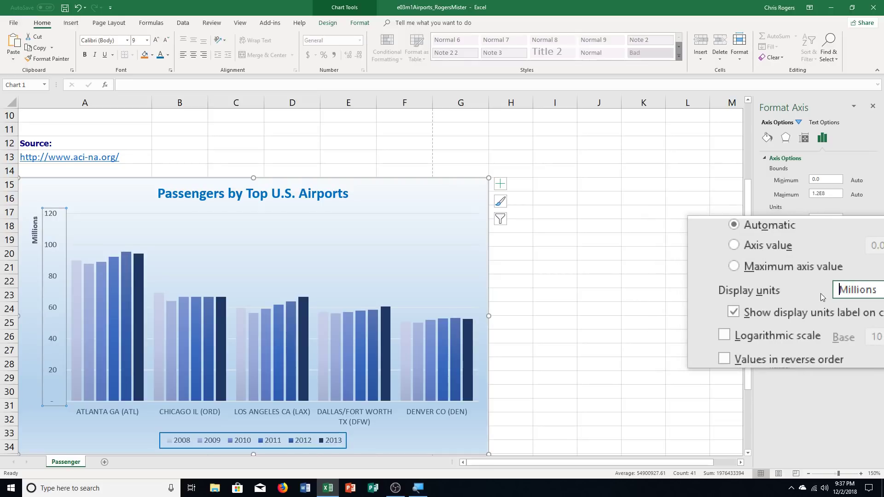
- Change the Millions units label text to 'Millions of Passengers'
click(36, 230)
text(M)
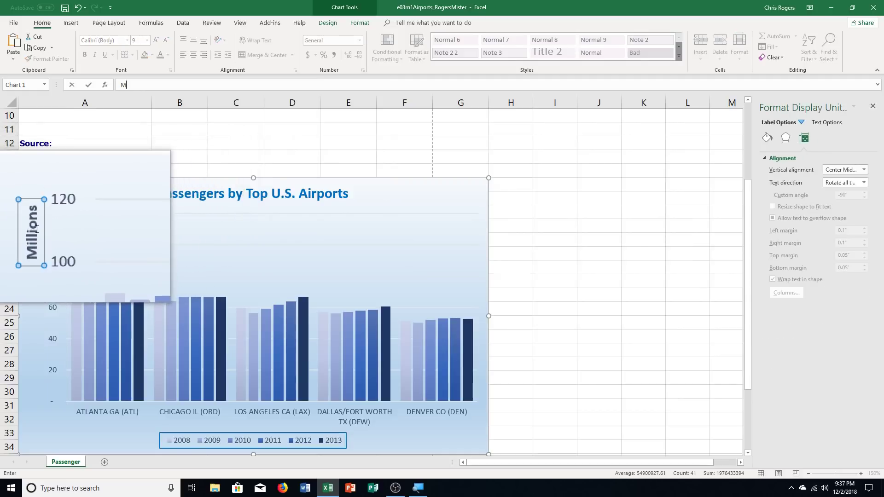
text(illions of Passengers\)
key(BackSpace)
key(Return)
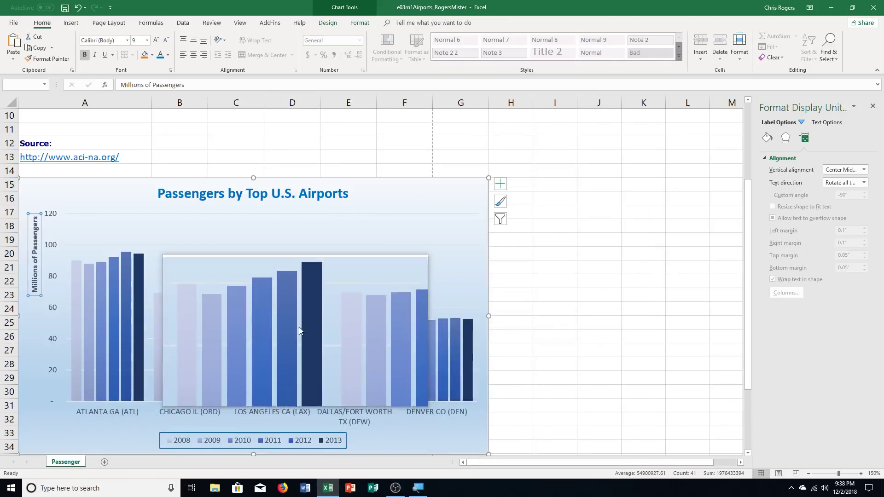
- Add Data Labels to the 2013 series from the Chart Elements list
click(300, 329)
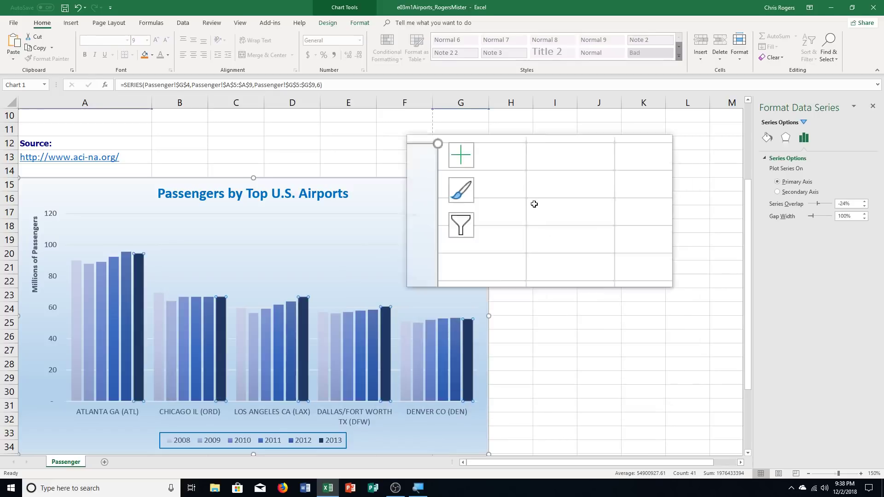
click(504, 181)
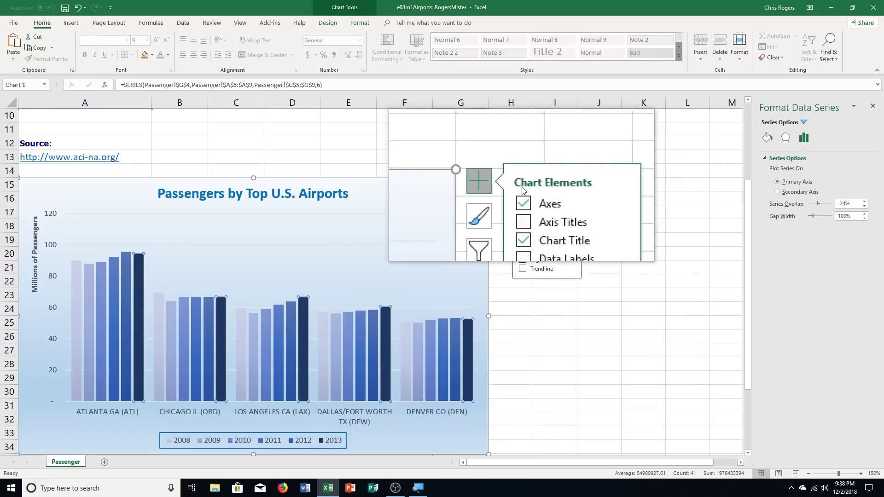
click(521, 221)
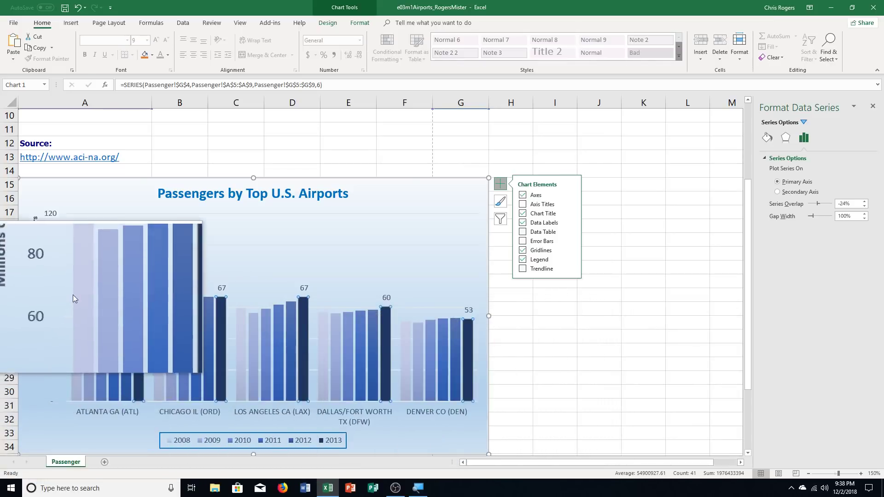
- Give the 2008 bars a solid dark blue fill in Format Data Series
click(73, 295)
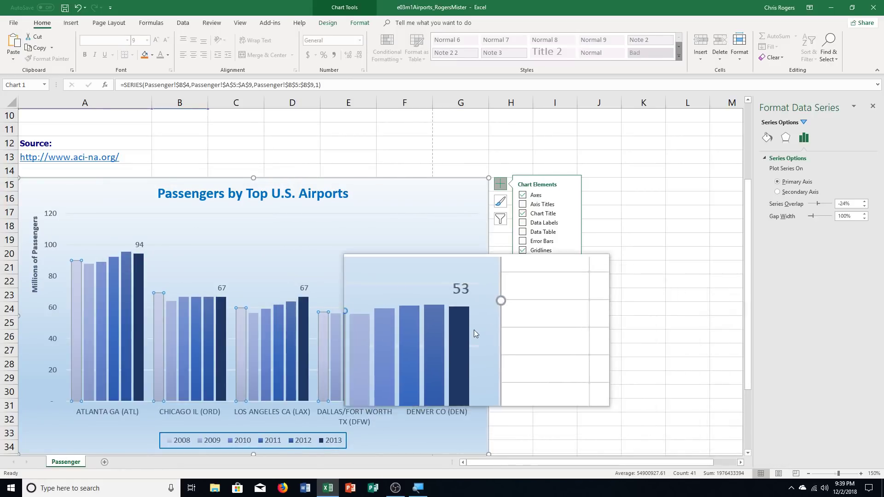
click(767, 137)
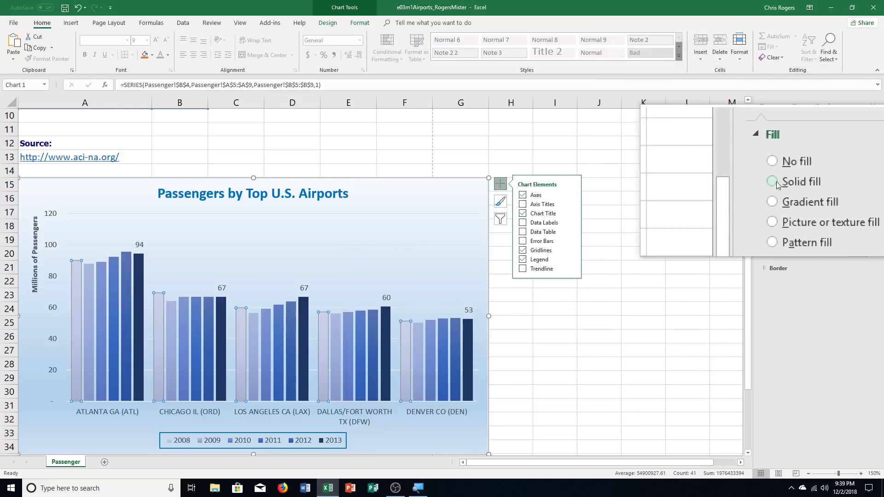
click(776, 182)
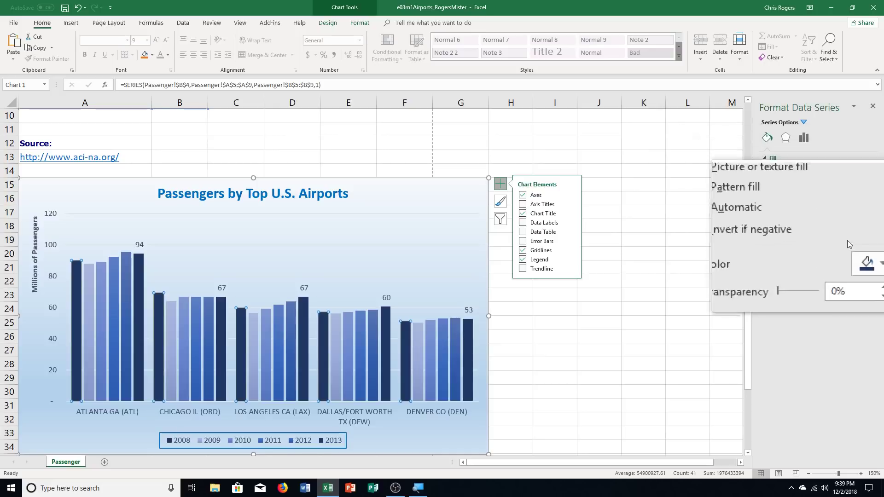
click(856, 253)
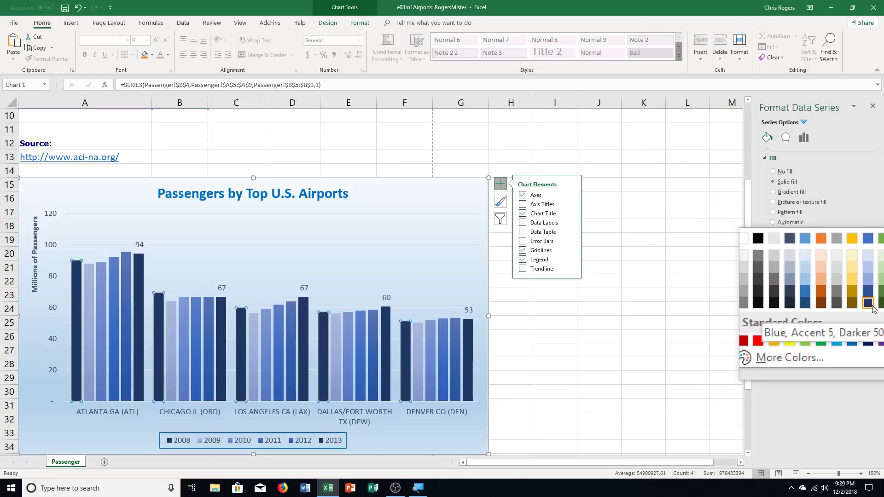
click(868, 303)
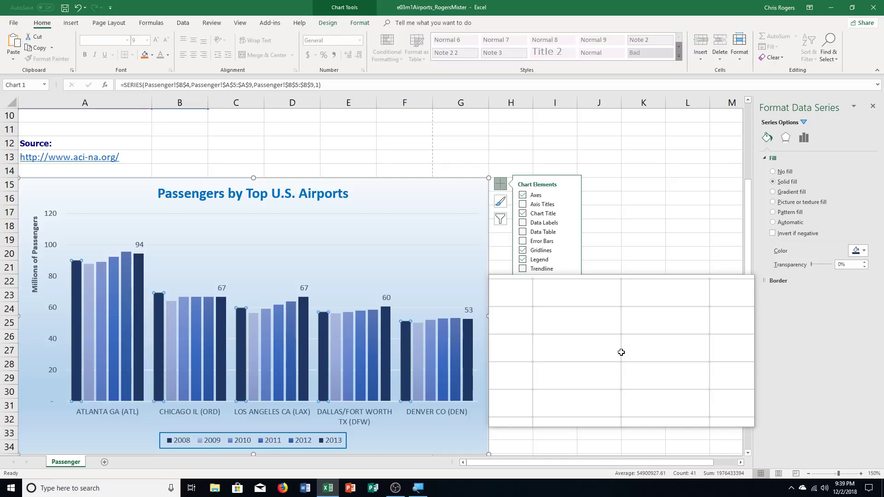
- Select airport names A5:A9 plus 2013 values G5:G9 and show the Insert ribbon
scroll(619, 350, up, 3)
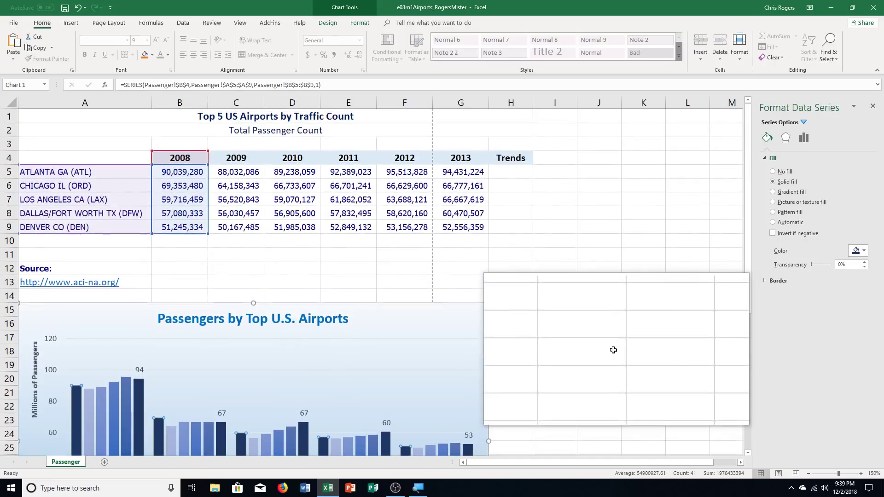
click(348, 213)
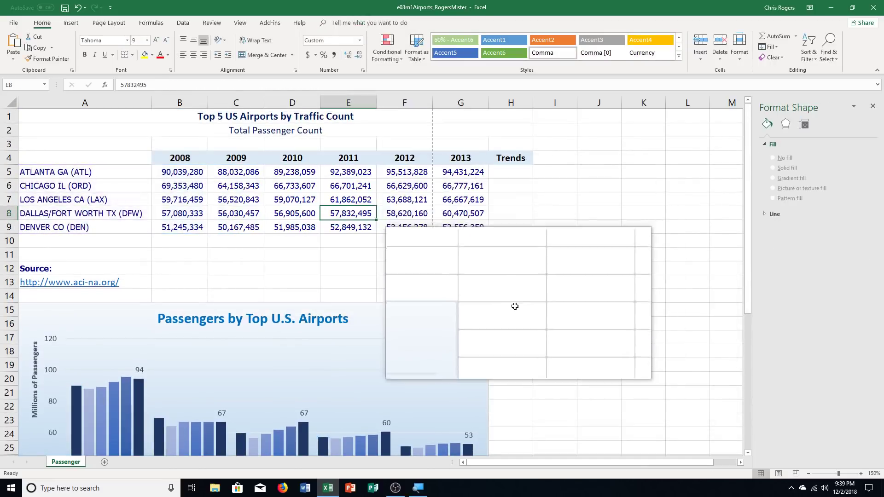
drag(34, 172, 34, 226)
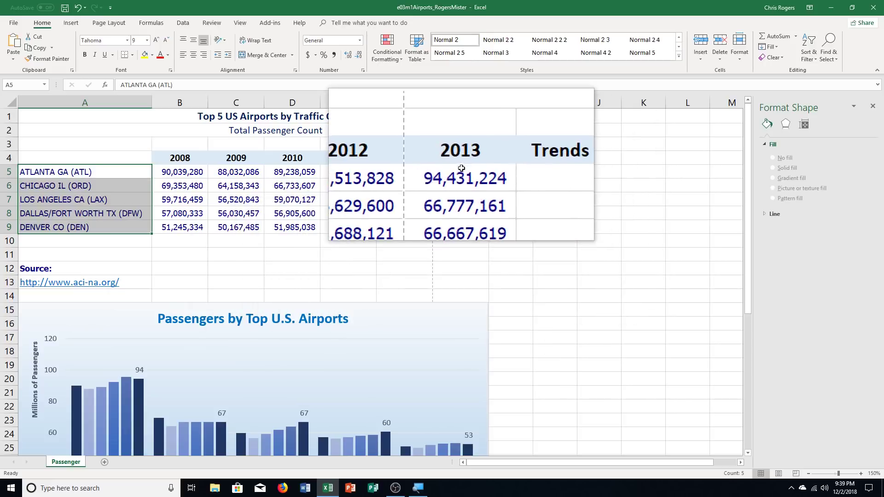
drag(462, 168, 468, 226)
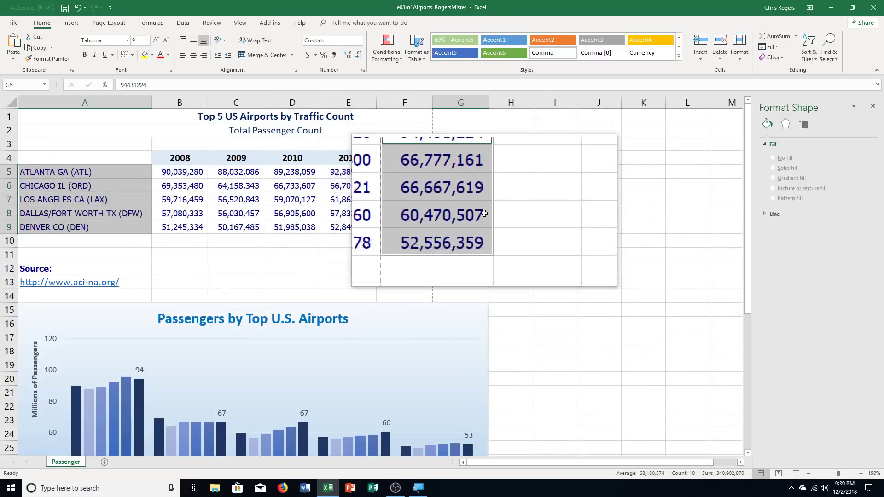
click(72, 23)
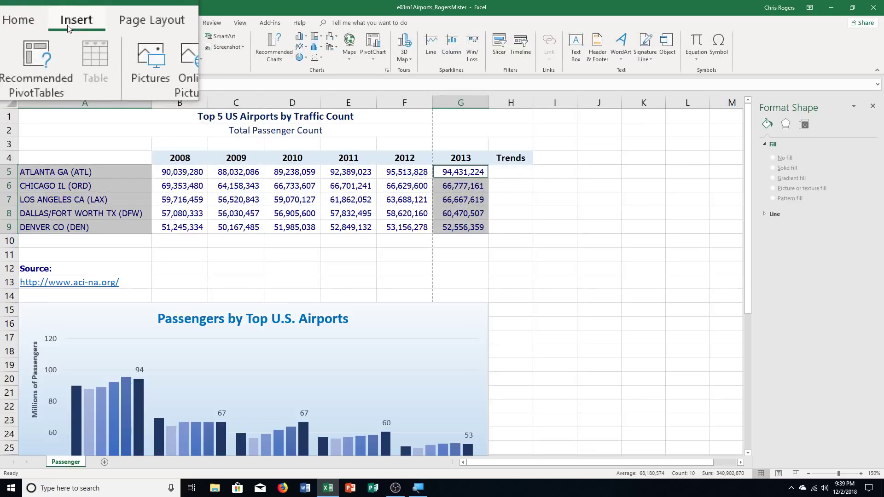
- Reselect A5:A9 and G5:G9, then open Insert Chart via More Column Charts
click(330, 49)
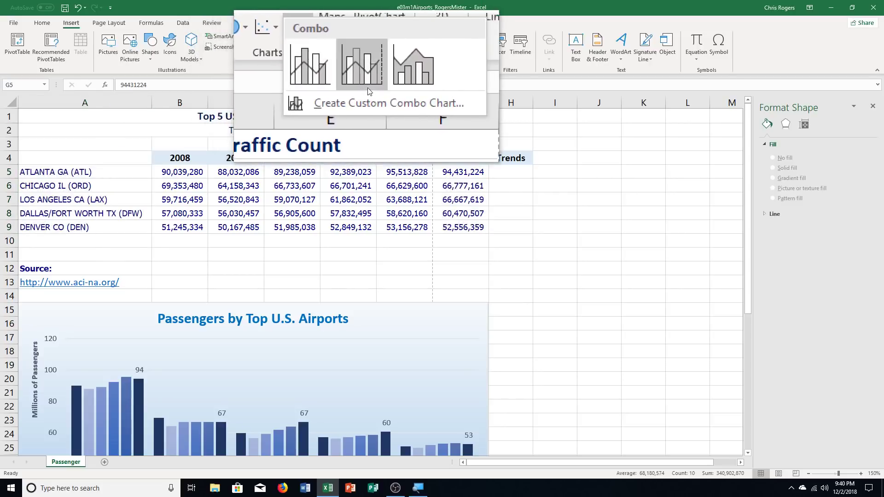
click(330, 50)
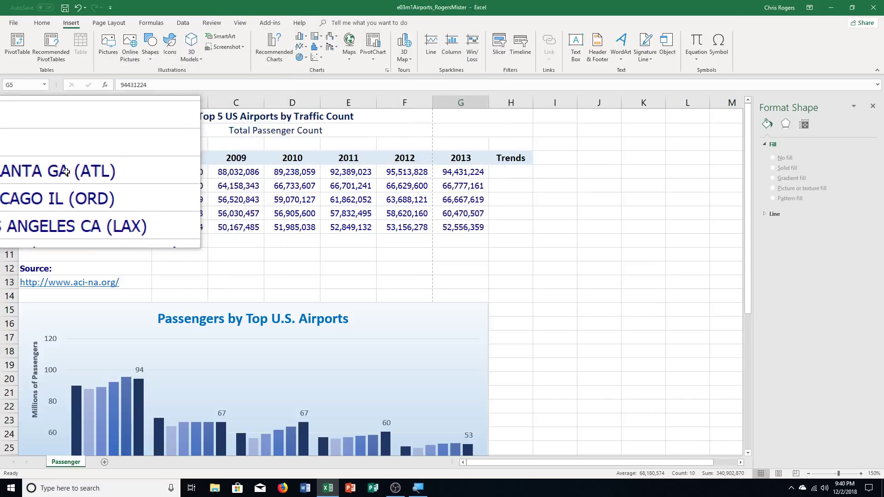
drag(69, 172, 60, 234)
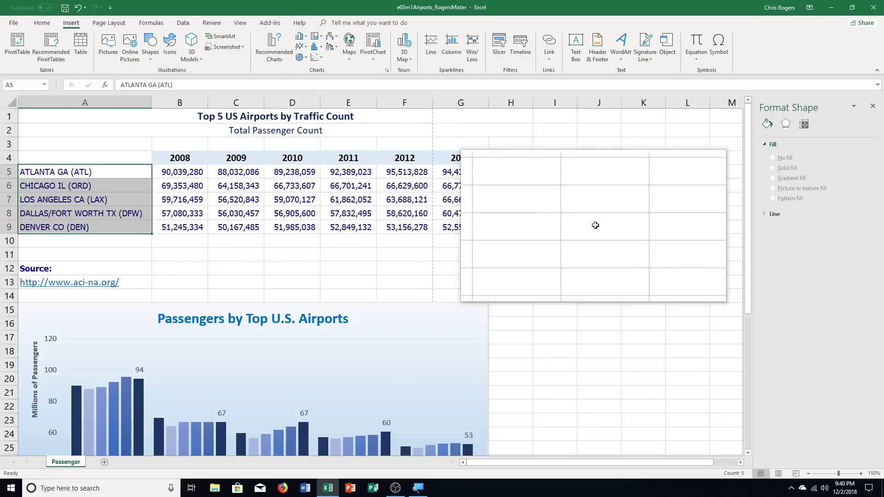
drag(457, 176, 459, 227)
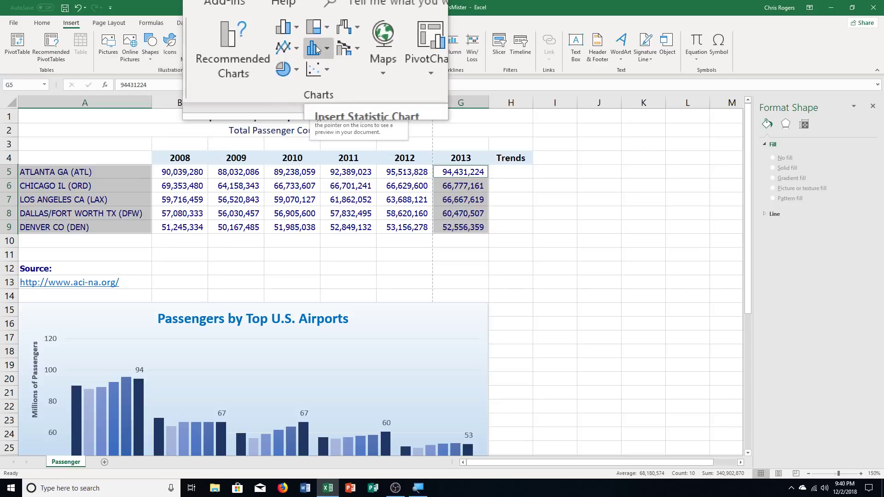
click(300, 32)
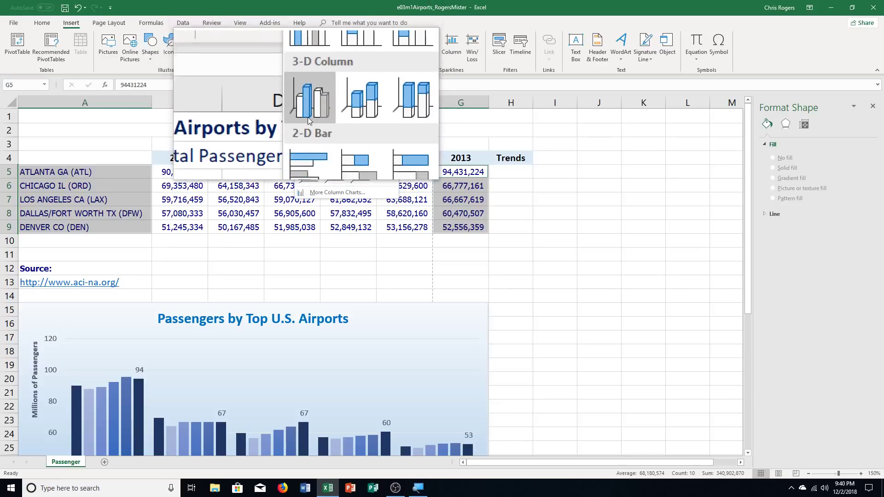
click(327, 193)
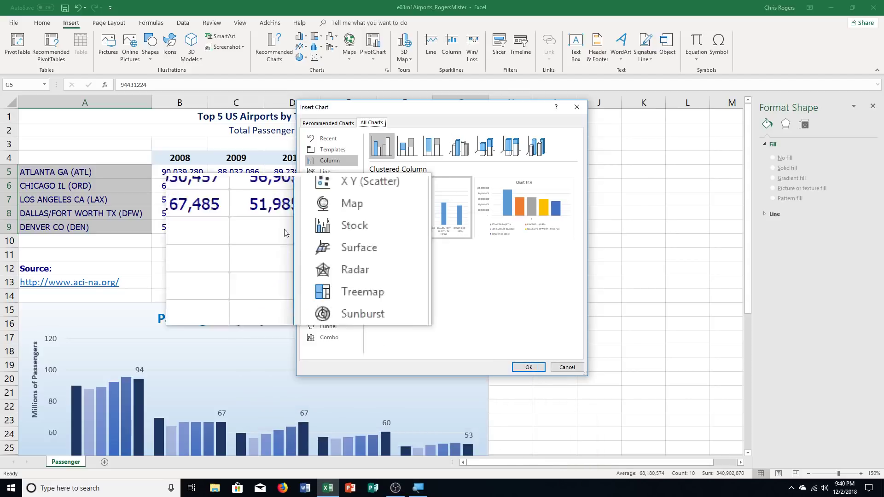
- Insert a Clustered Bar chart from the Bar category of the Insert Chart dialog
click(322, 192)
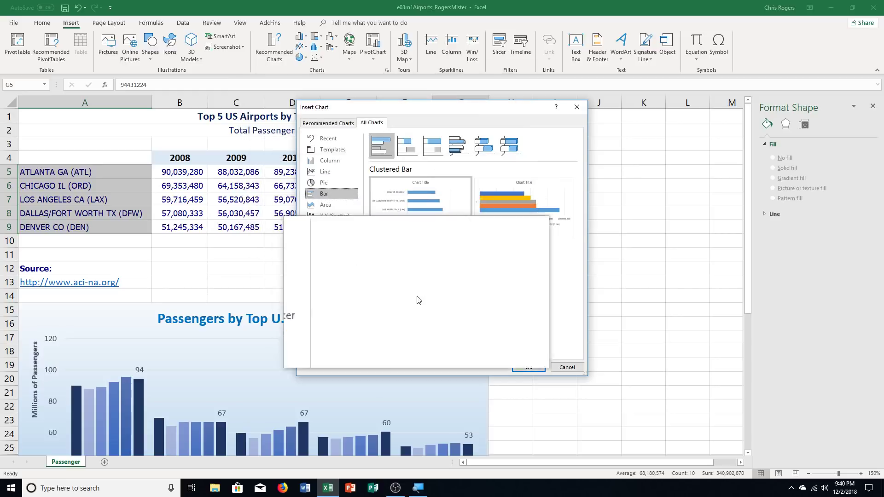
click(532, 370)
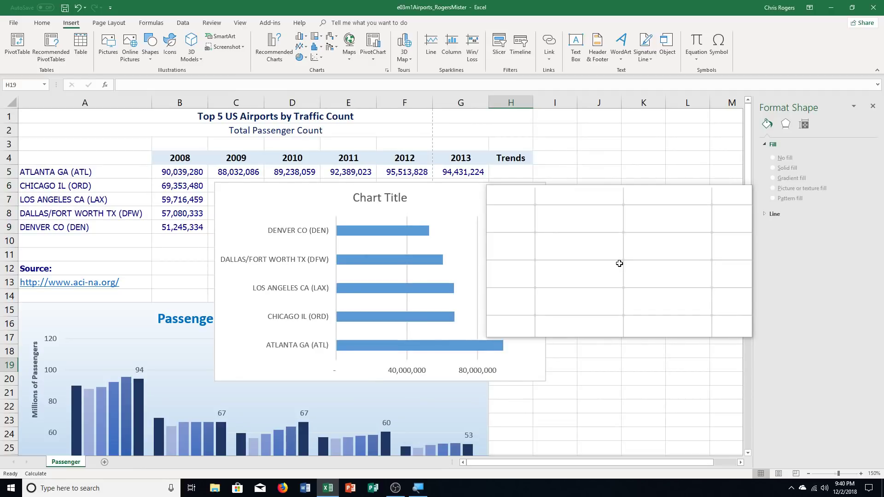
- Move the bar chart onto a new chart sheet named 'Bar Chart'
click(540, 208)
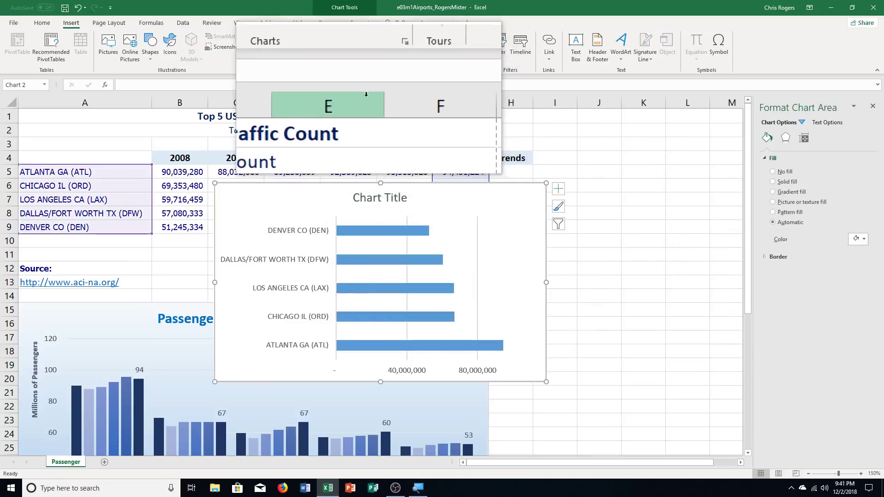
click(330, 23)
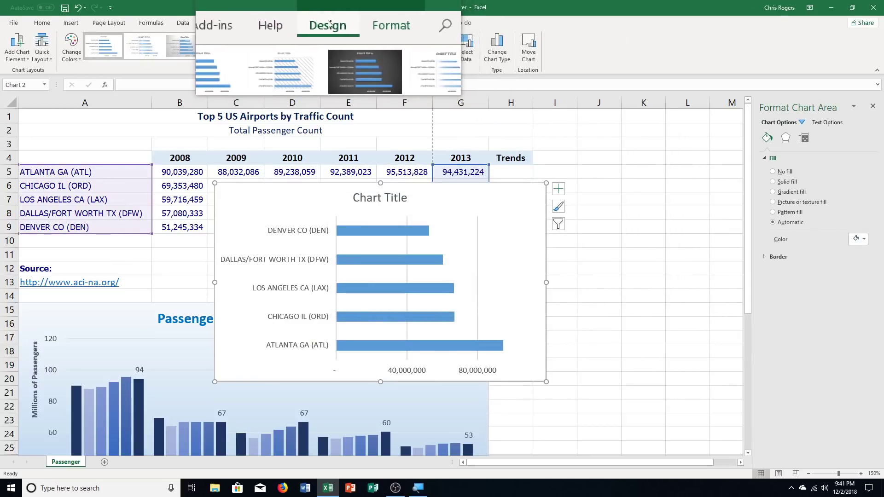
click(526, 52)
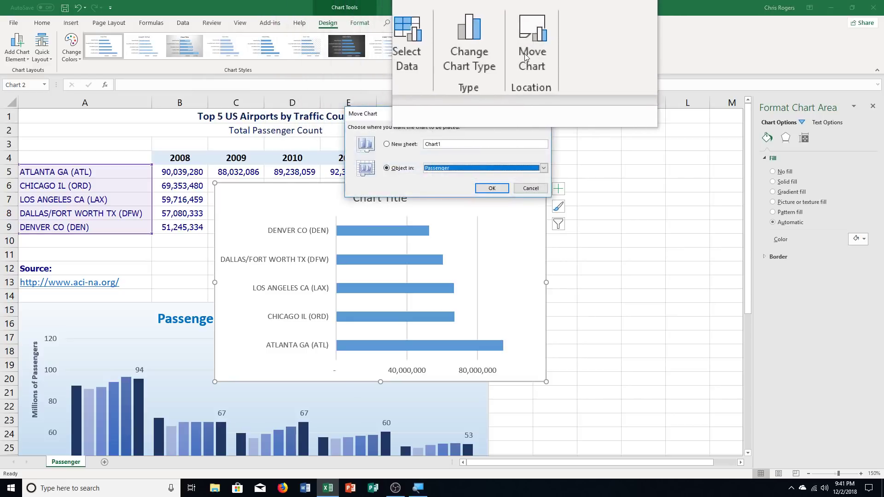
click(461, 147)
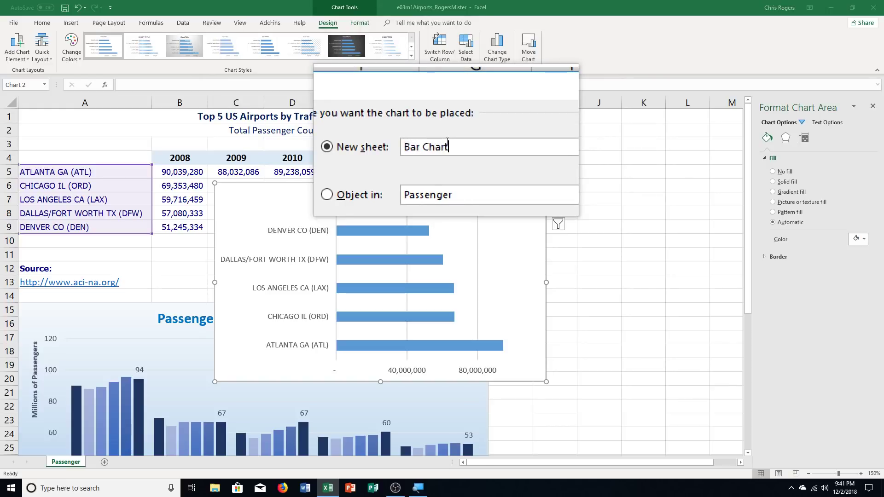
key(Return)
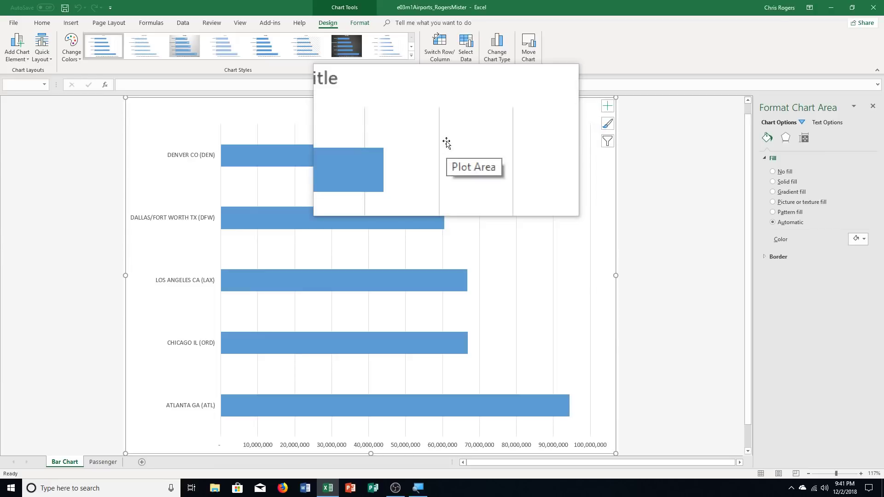
- Retitle the chart 'Passengers at Top 5 U.S. Airports in 2013'
drag(446, 143, 680, 320)
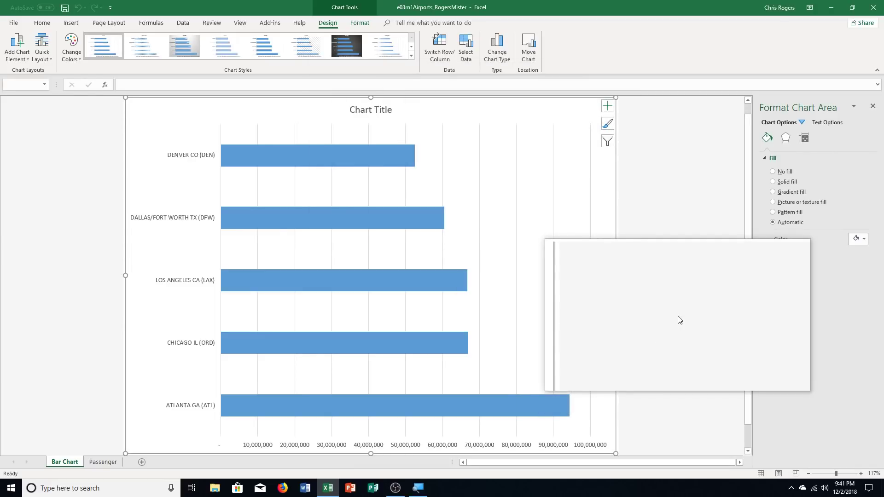
click(376, 110)
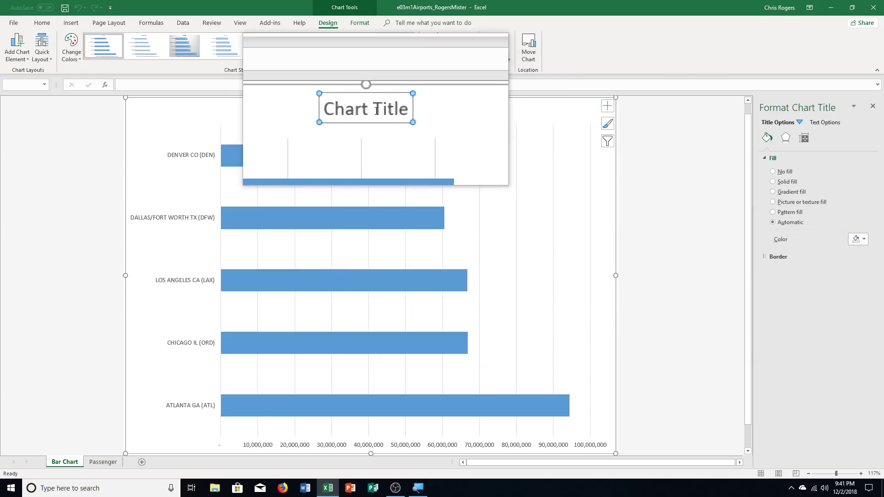
text(P)
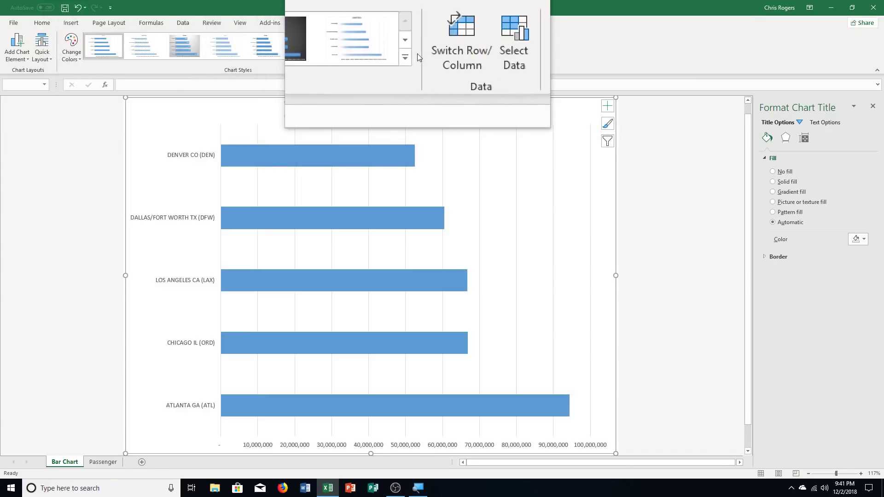
- Pick Style 3 from the expanded Chart Styles gallery for the bar chart
click(412, 56)
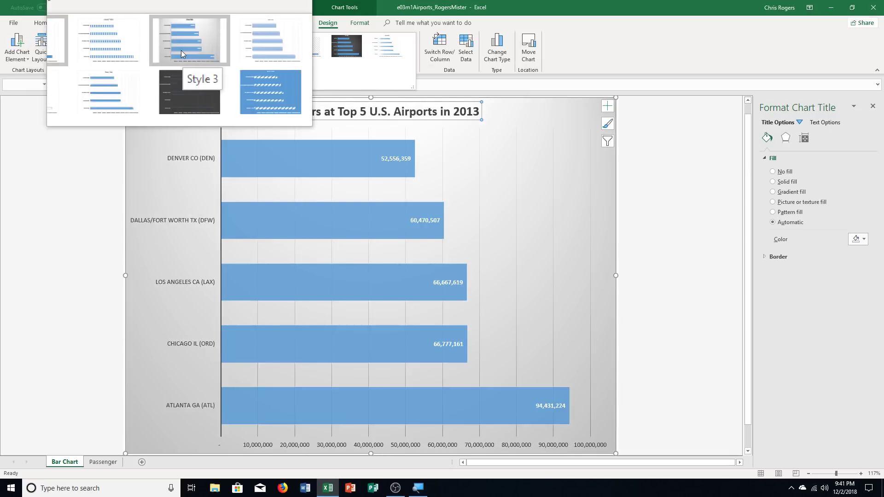
click(181, 51)
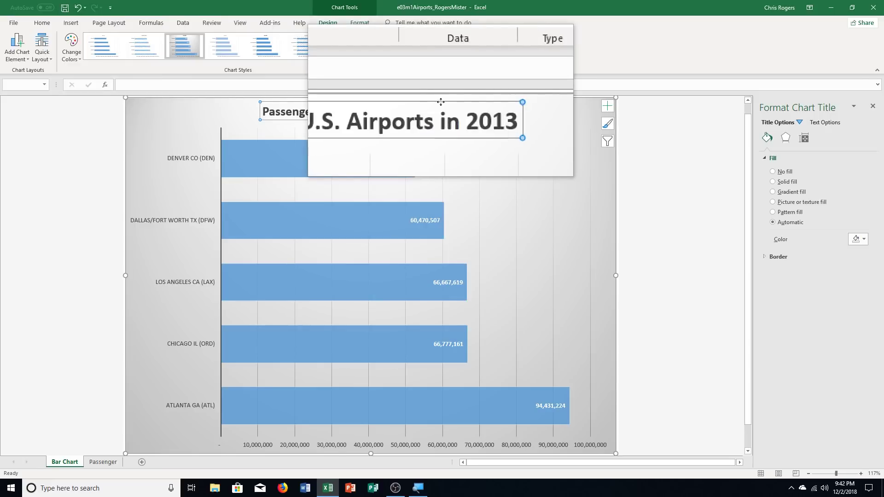
- Color the chart title and the airport-name category axis labels dark blue
click(44, 23)
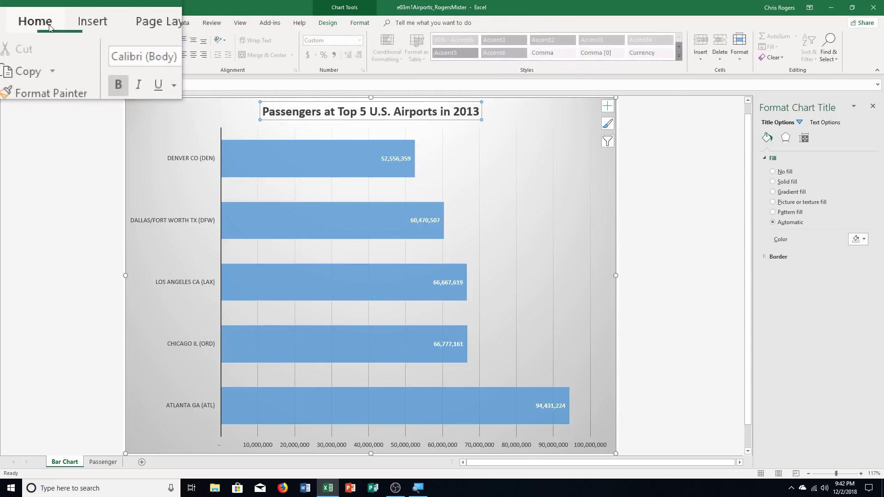
click(167, 56)
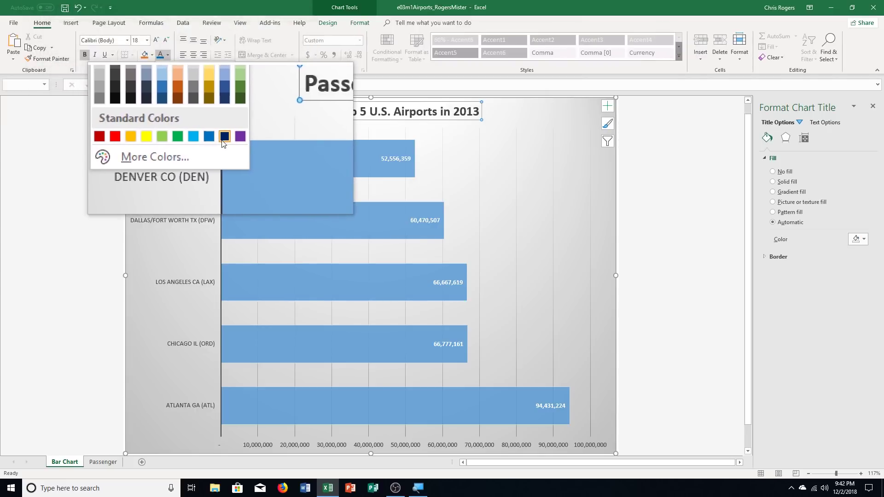
click(223, 142)
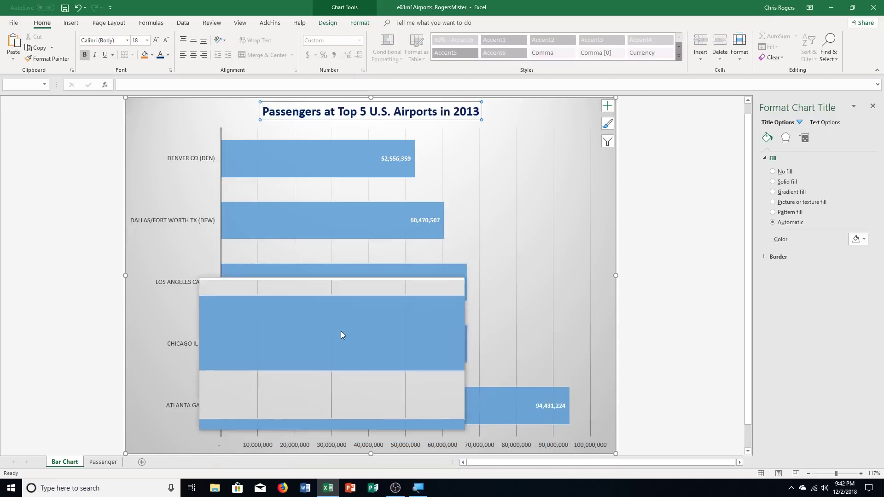
scroll(341, 331, down, 1)
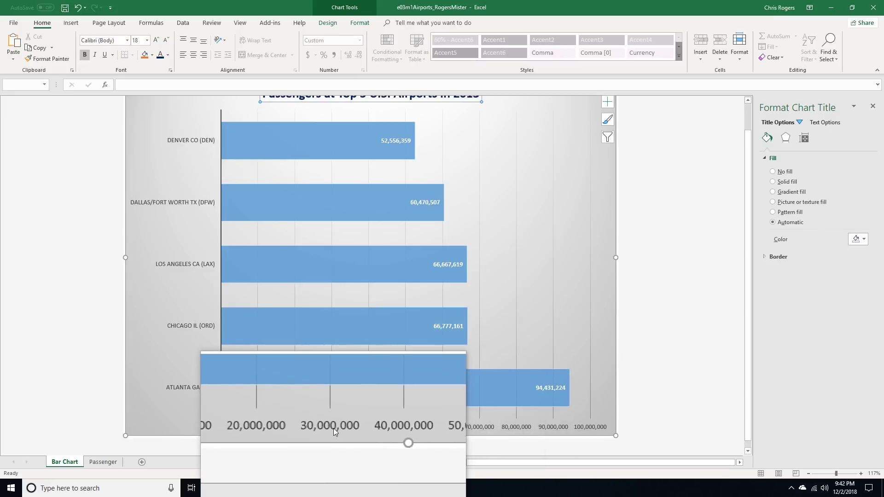
click(333, 431)
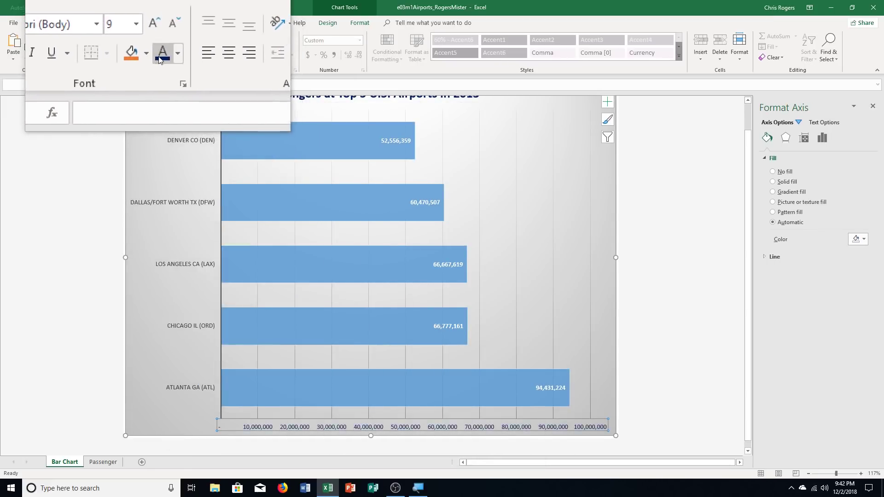
click(183, 144)
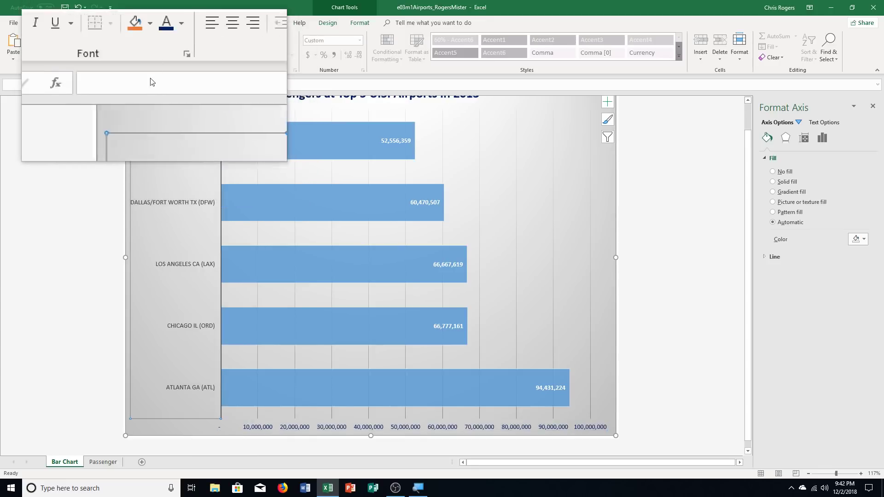
click(161, 56)
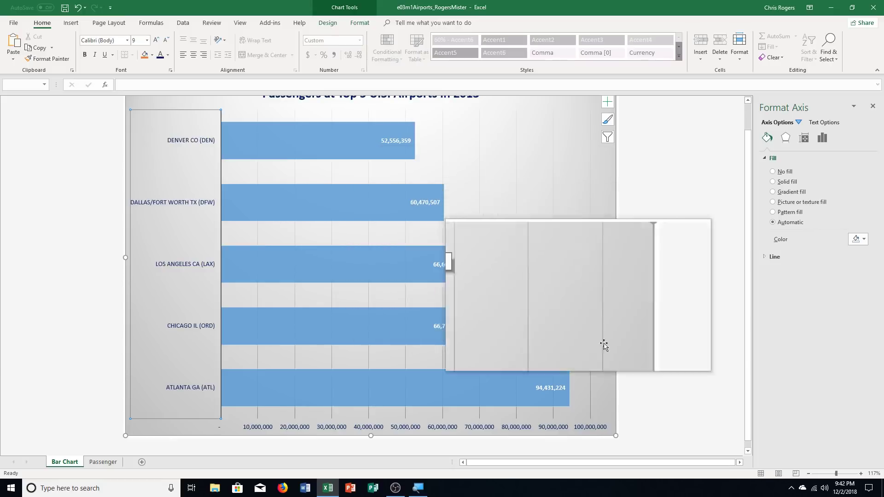
- Give only the Atlanta (ATL) data point a solid dark blue fill
click(259, 380)
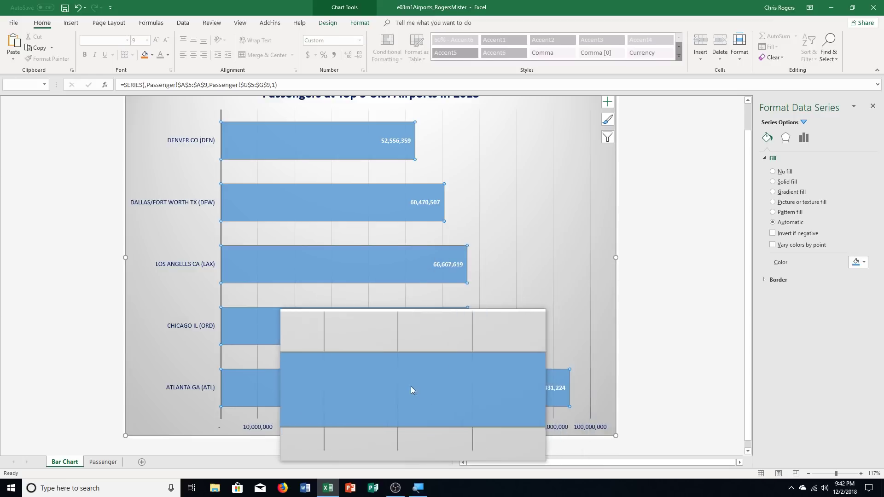
click(501, 387)
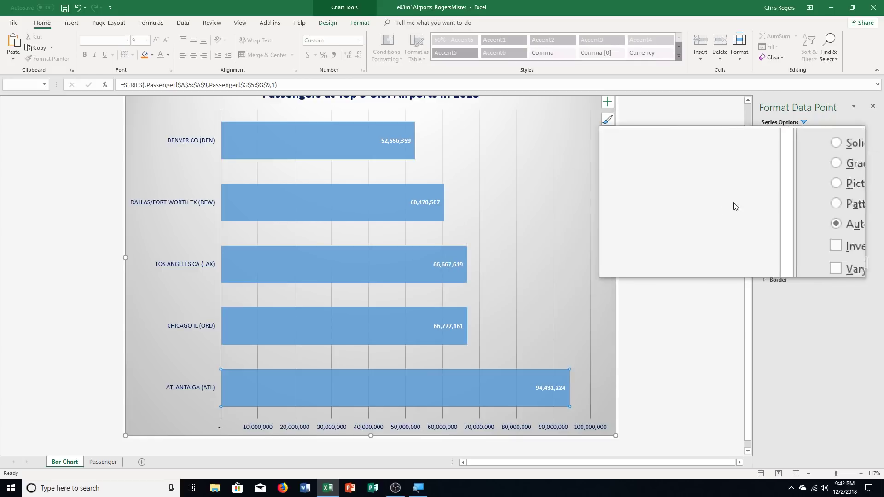
click(783, 181)
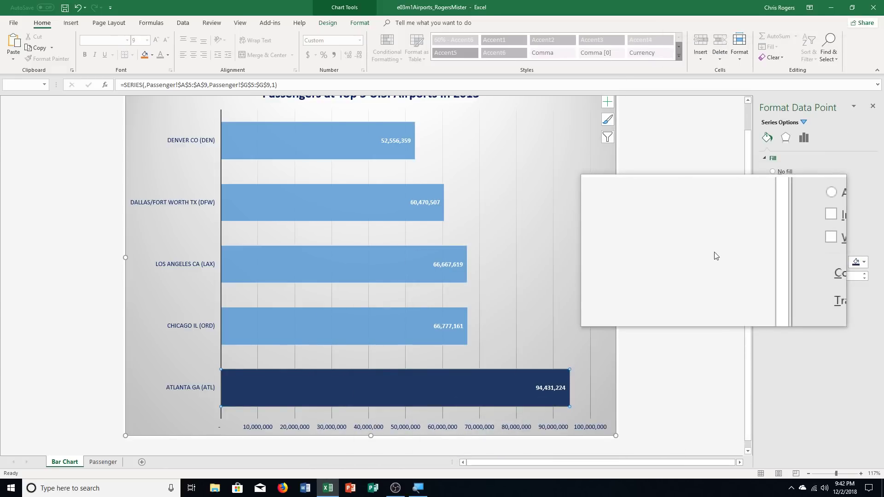
click(859, 262)
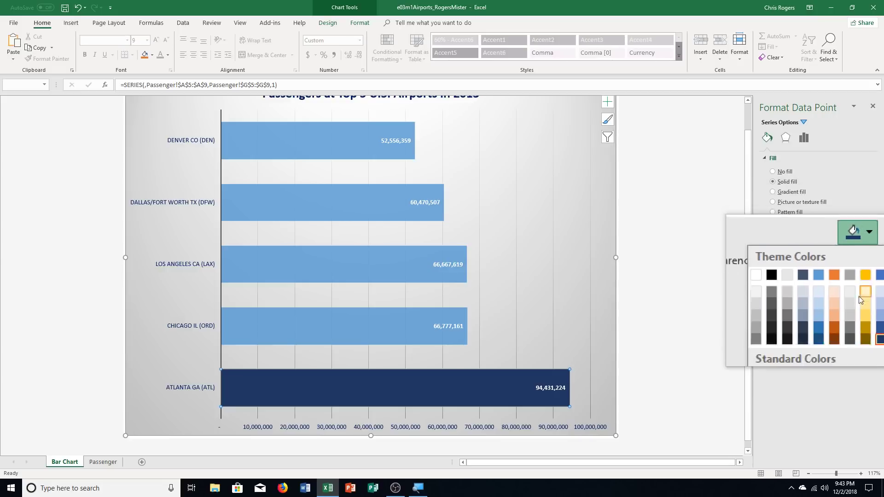
click(871, 338)
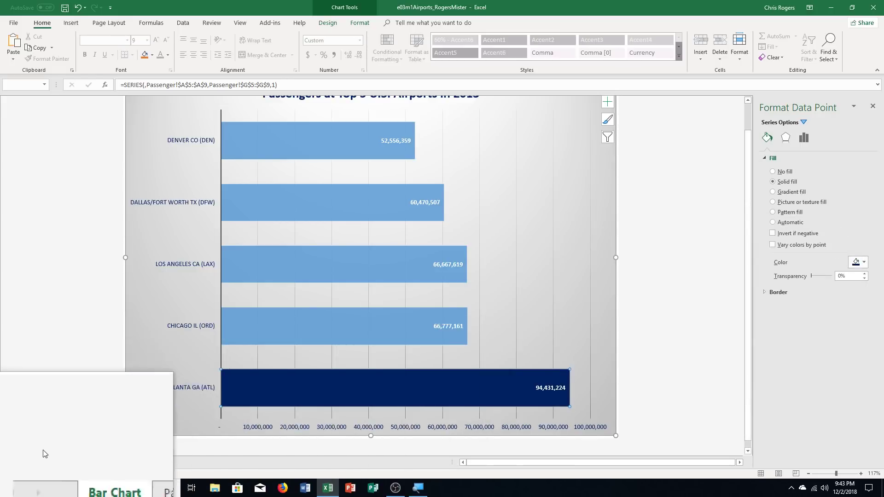
- On the Passenger sheet, insert line sparklines from B5:G9 into the Trends range H5:H9
click(92, 464)
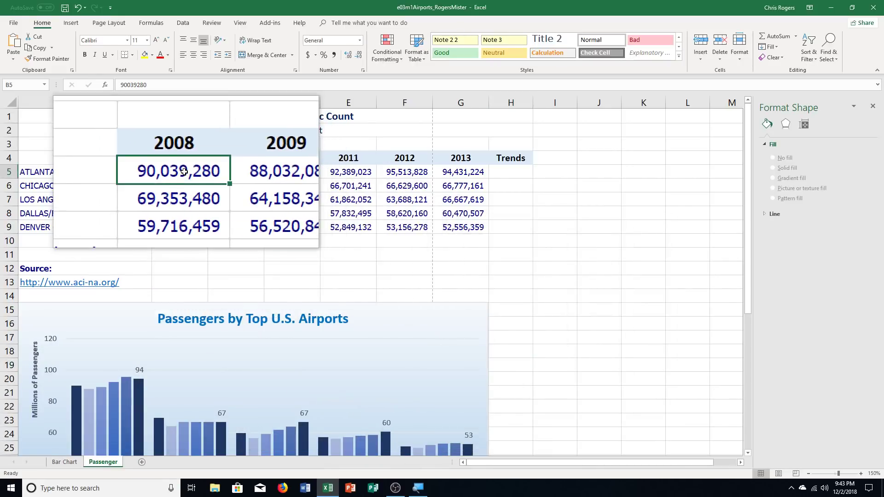
drag(183, 172, 445, 225)
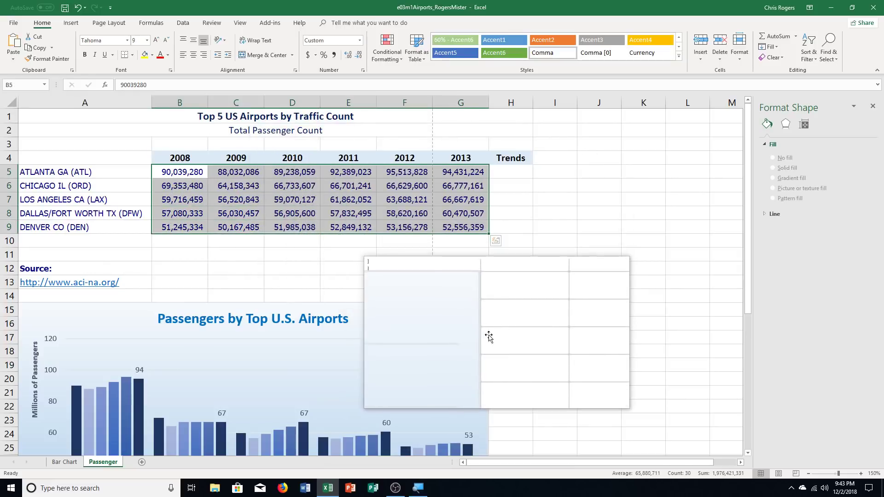
click(70, 23)
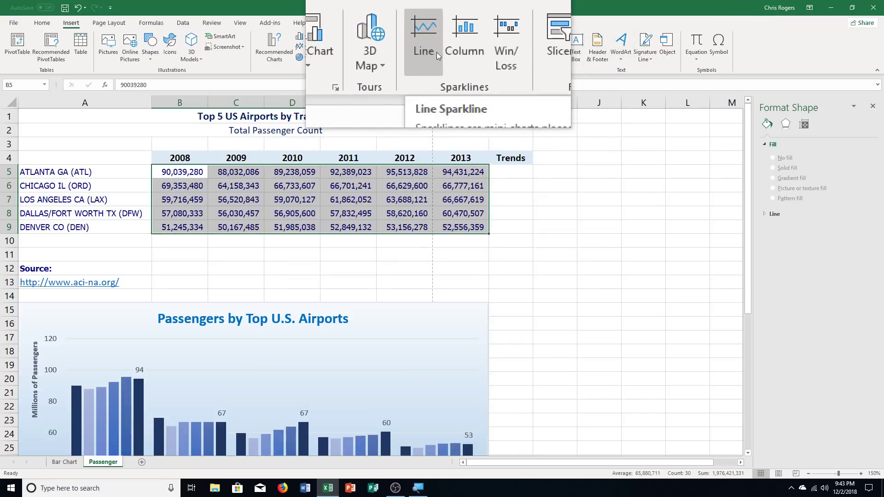
click(436, 51)
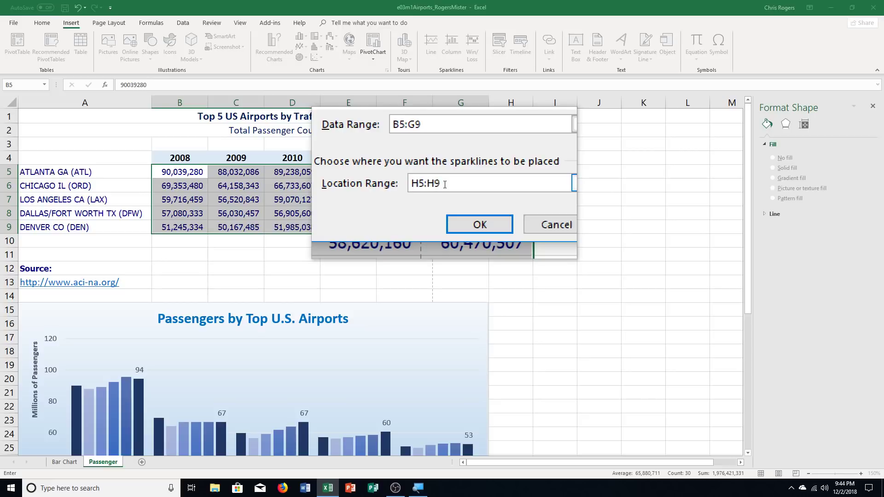
key(Return)
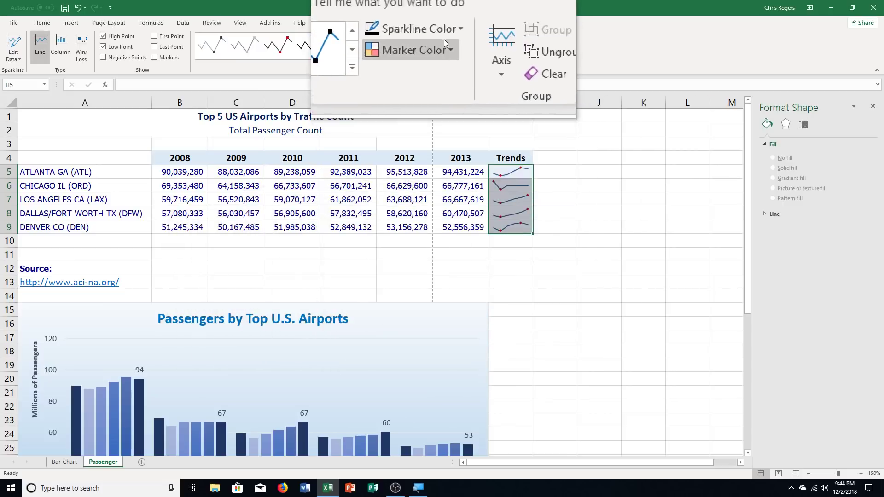
- Review the Sparkline Color and Edit Data options for the selected Trends sparklines without changing them
click(445, 38)
click(445, 39)
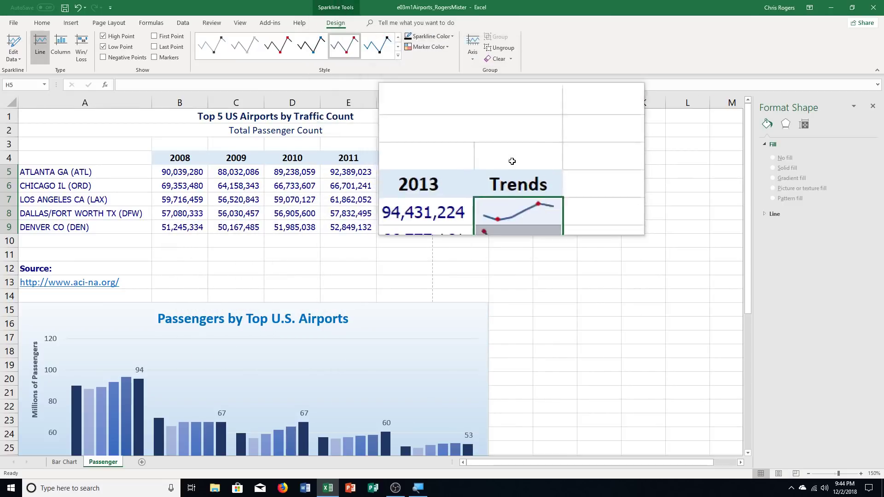
click(519, 167)
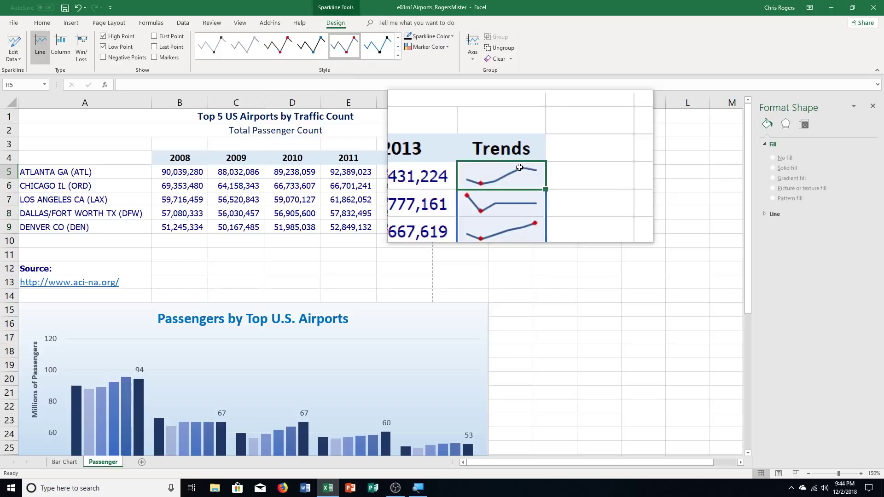
drag(519, 167, 517, 228)
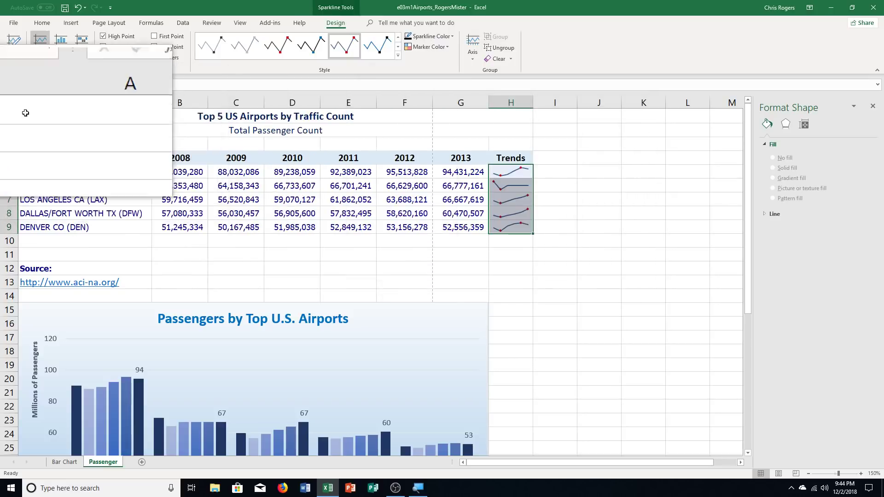
click(14, 55)
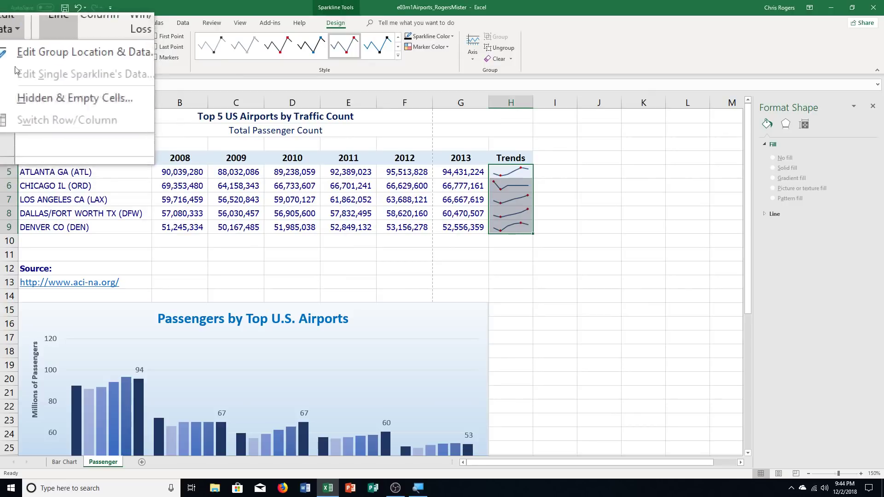
key(Escape)
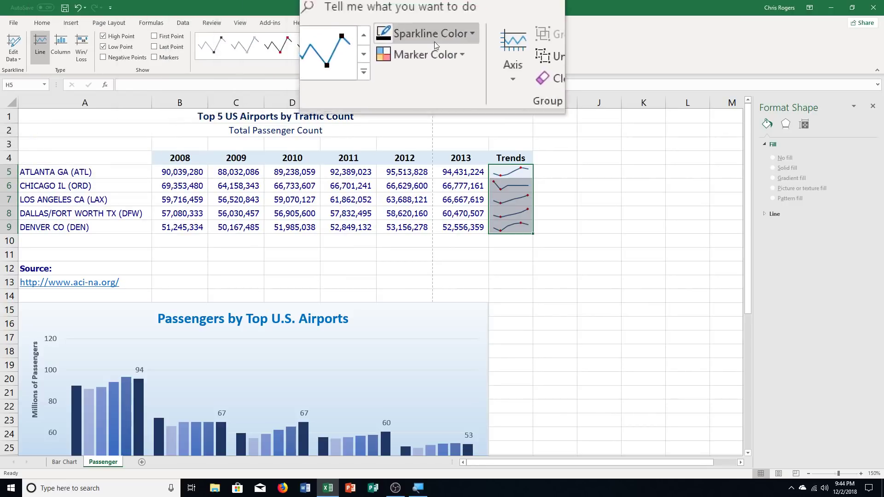
- Apply a darker theme line colour to the Trends sparklines
click(436, 37)
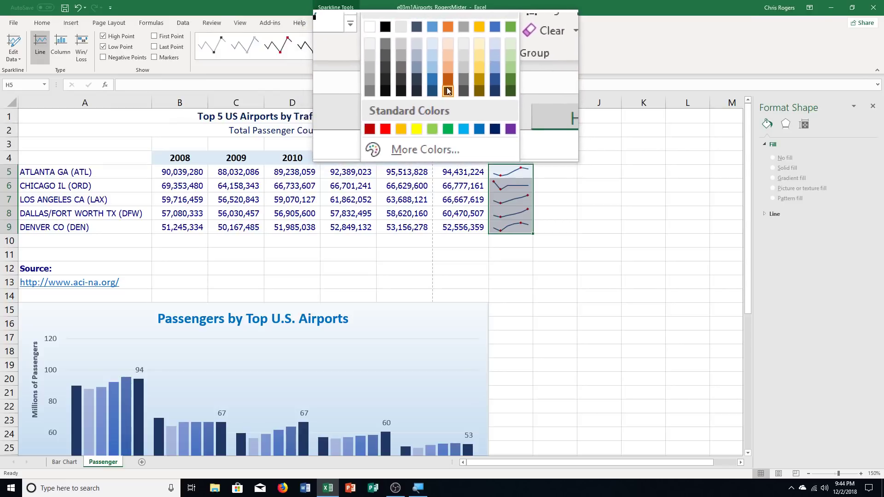
click(447, 87)
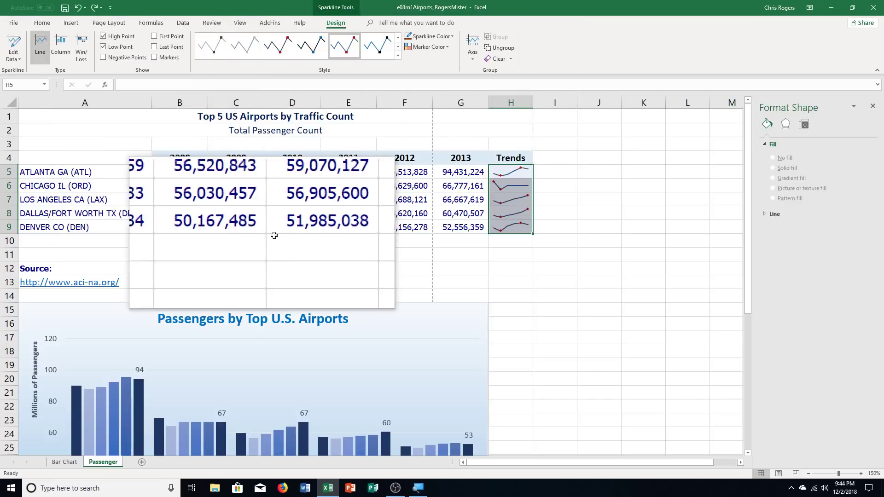
click(505, 172)
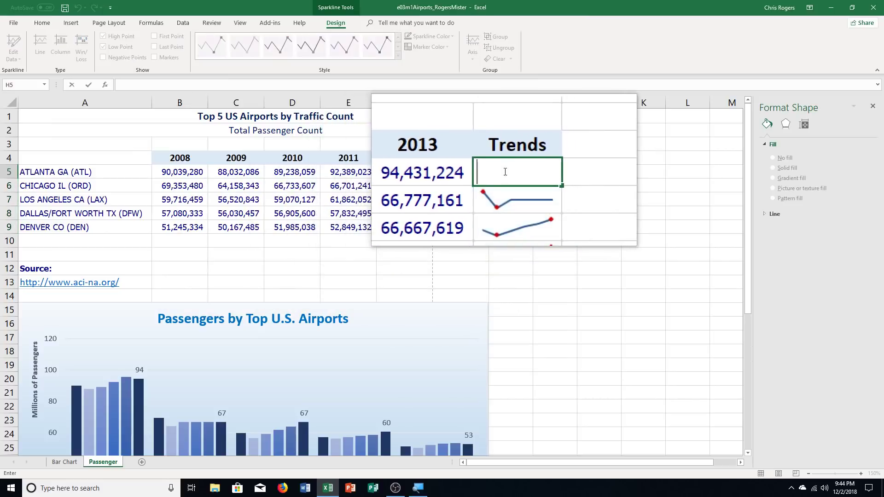
key(Escape)
click(116, 167)
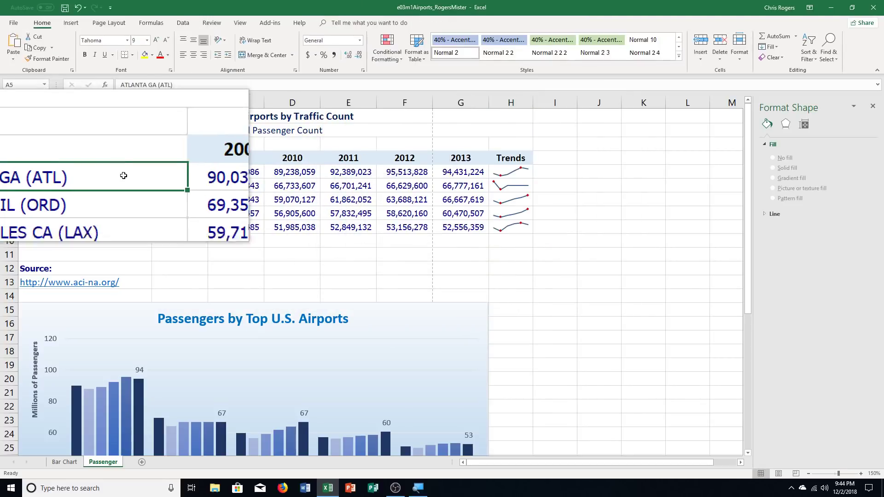
drag(516, 174, 513, 216)
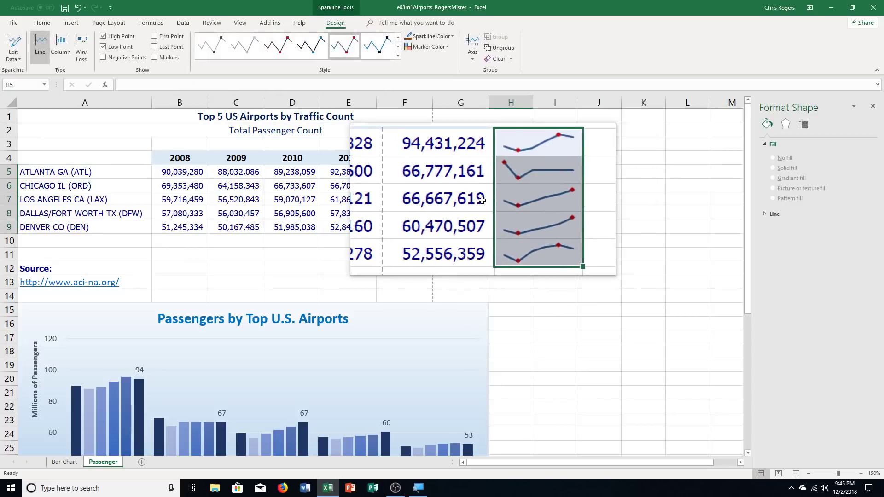
- Set the sparkline high-point markers to black and low-point markers to dark red
click(446, 48)
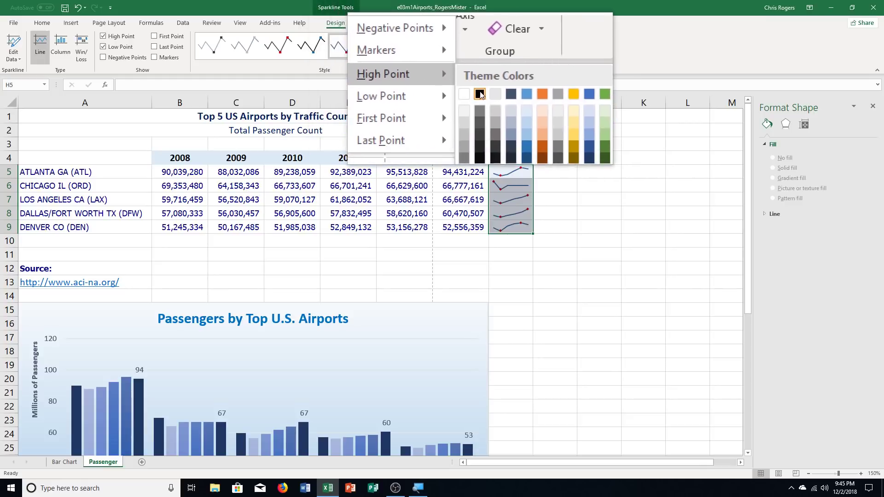
click(480, 94)
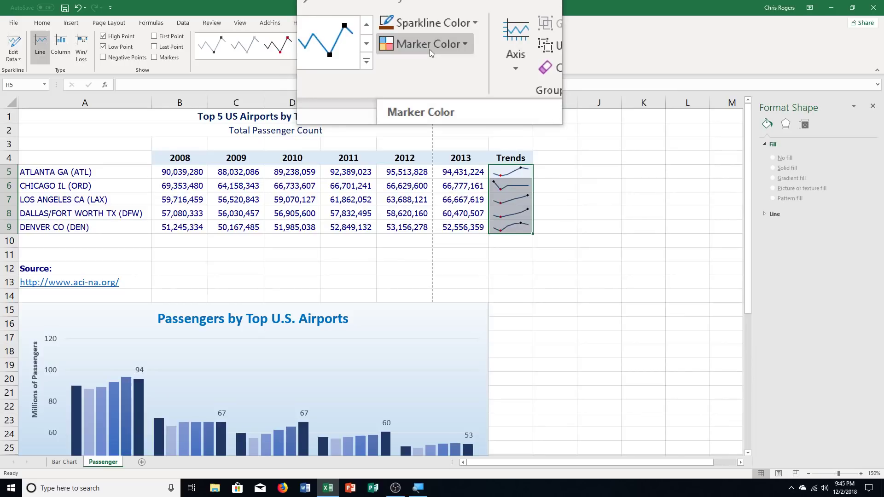
click(429, 49)
mouse_move(434, 90)
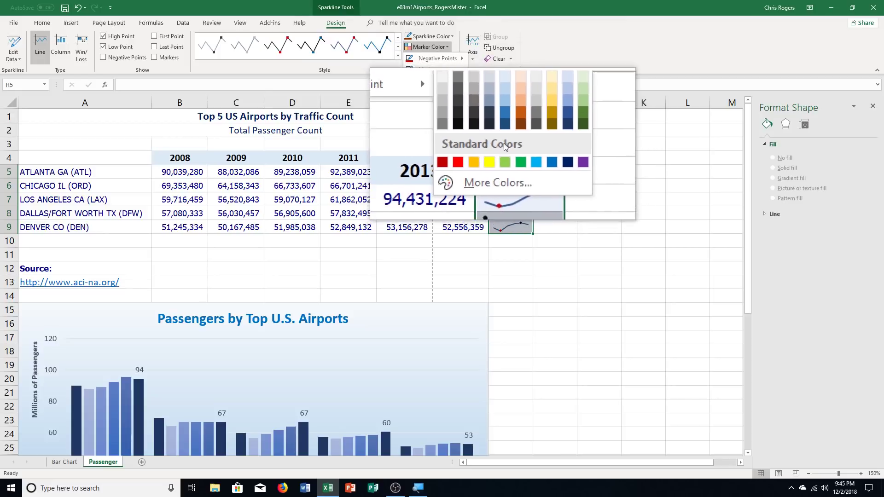
click(475, 152)
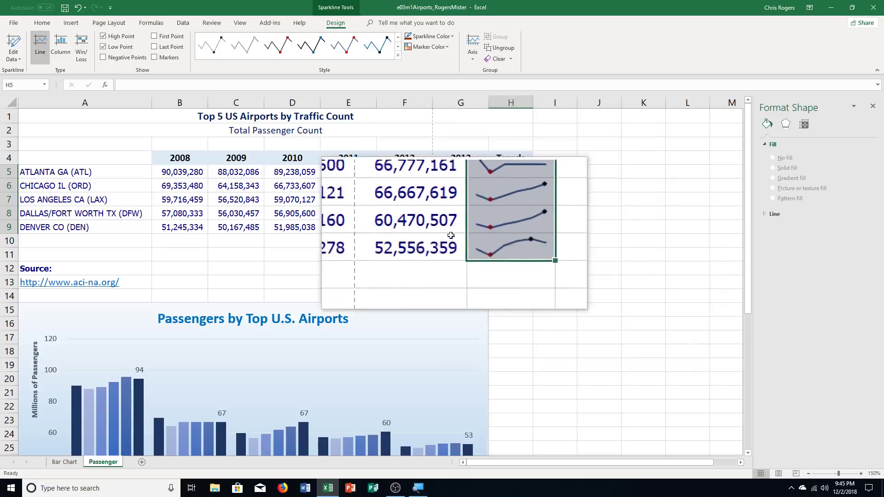
- Move the 'Passengers by Top U.S. Airports' column chart up to sit just below the data table
scroll(251, 290, down, 5)
scroll(251, 288, down, 1)
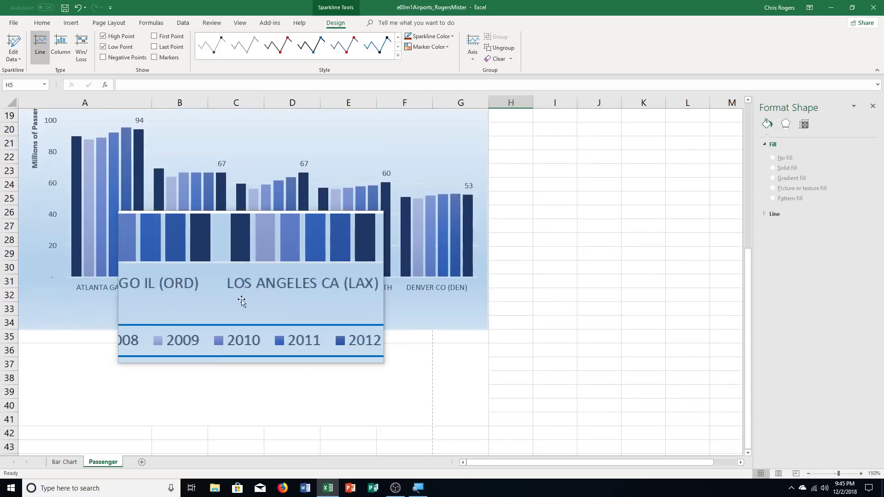
click(63, 352)
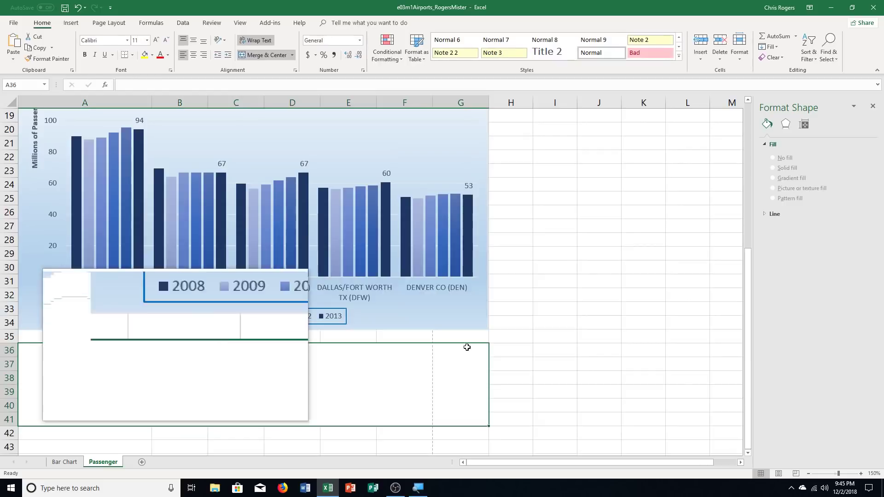
scroll(626, 313, down, 2)
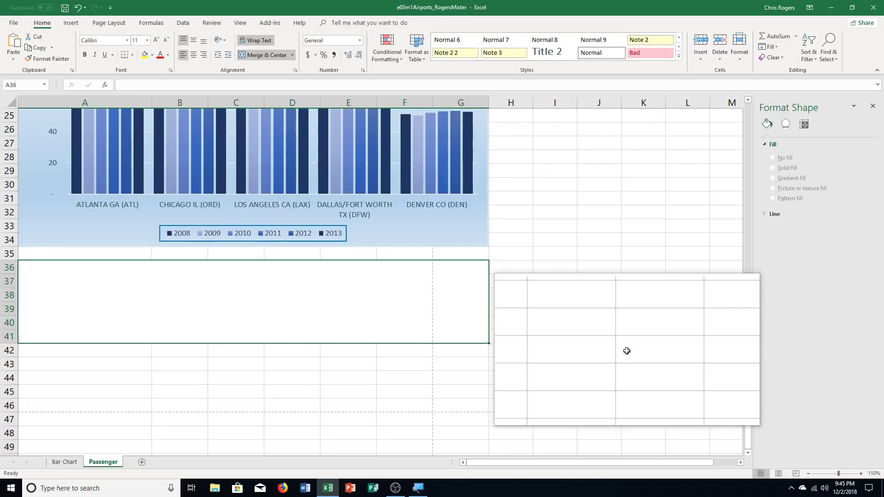
scroll(627, 351, up, 8)
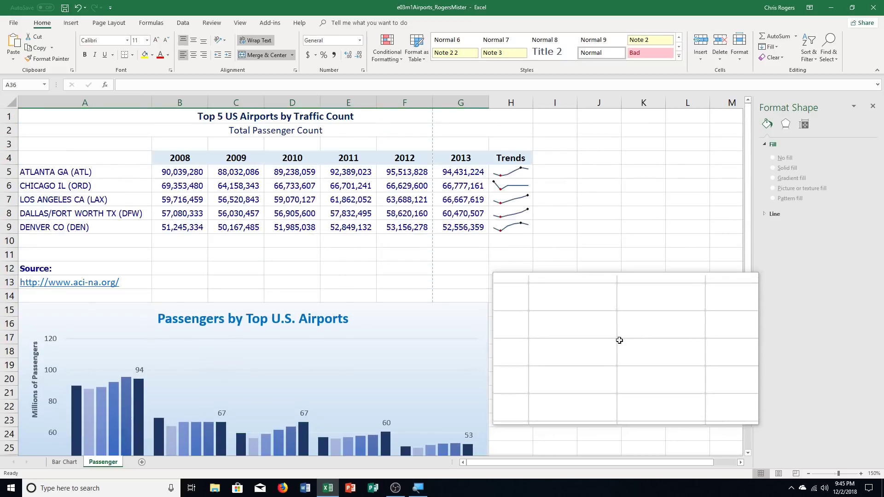
drag(619, 340, 529, 337)
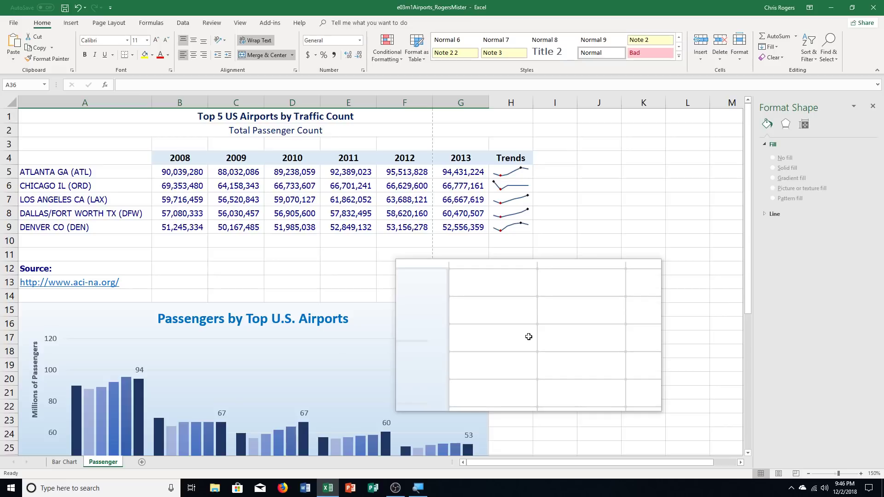
scroll(528, 337, down, 5)
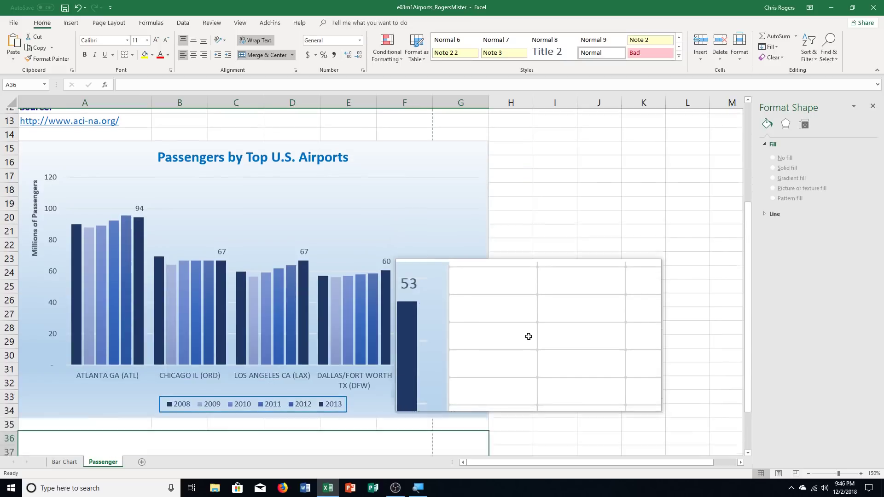
drag(529, 337, 473, 344)
scroll(467, 359, down, 2)
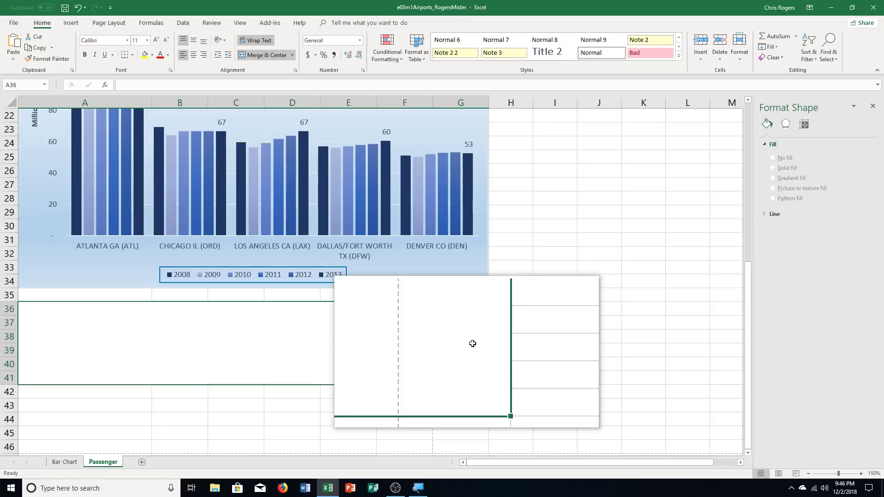
drag(473, 344, 264, 333)
scroll(262, 336, up, 6)
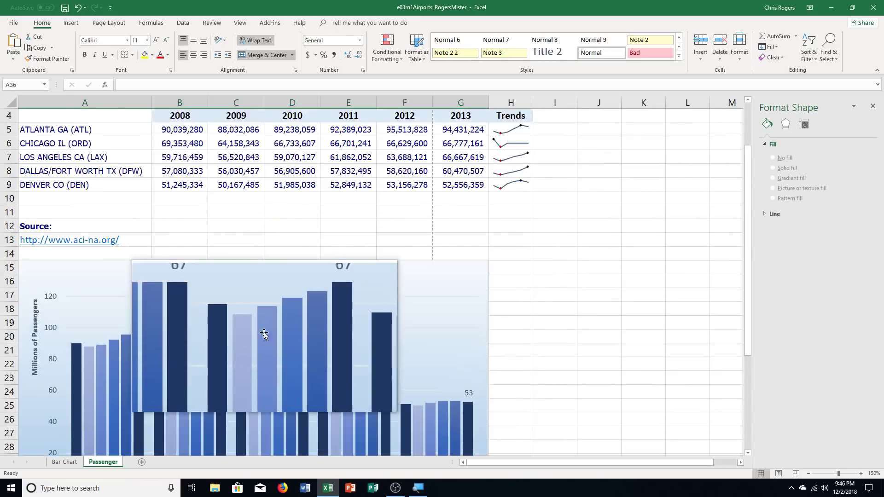
scroll(264, 332, up, 1)
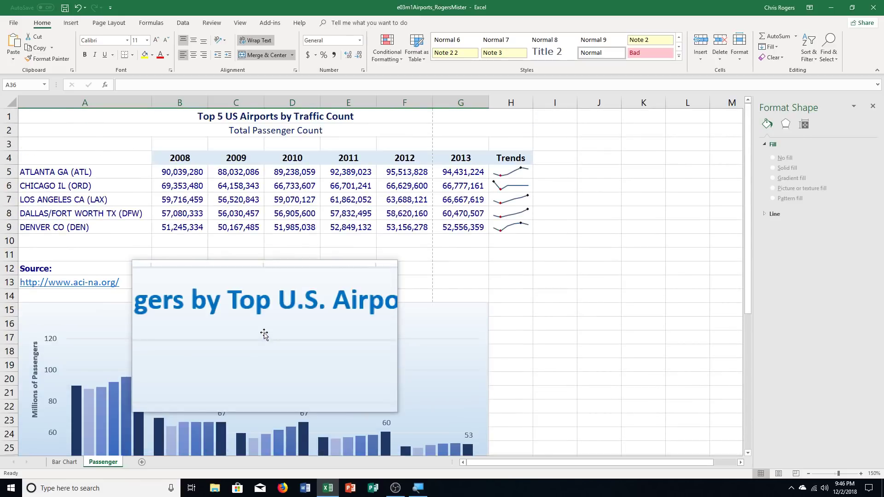
drag(264, 333, 221, 167)
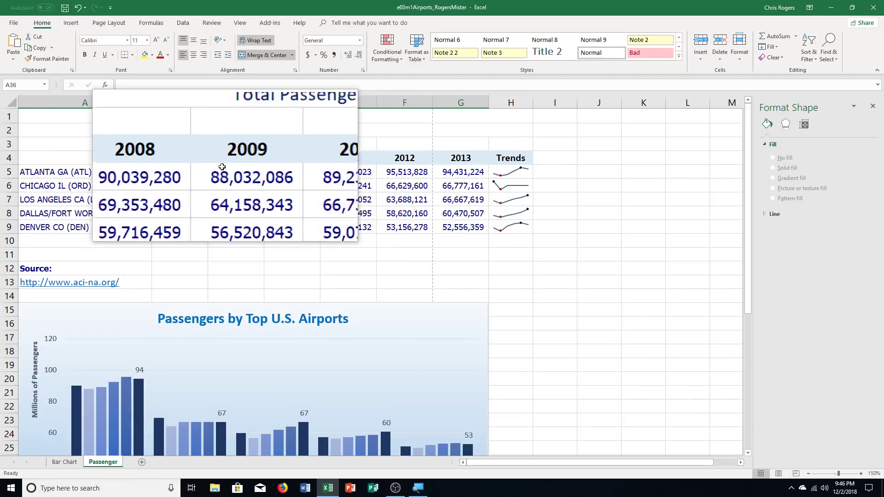
- Set custom left and right page margins of 0.2 inches
click(108, 23)
click(71, 49)
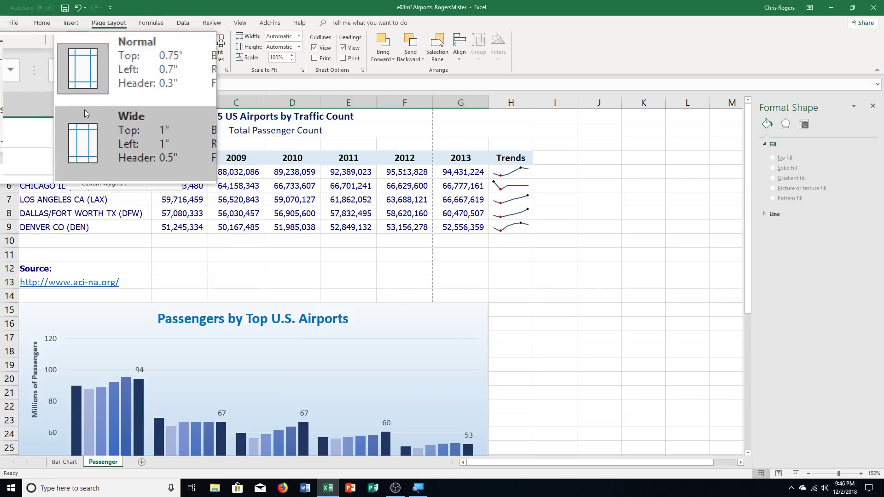
click(103, 189)
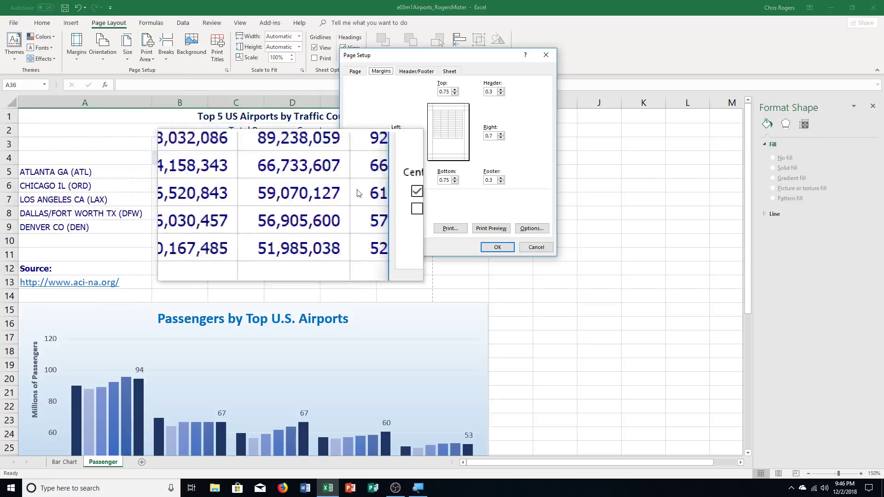
click(410, 137)
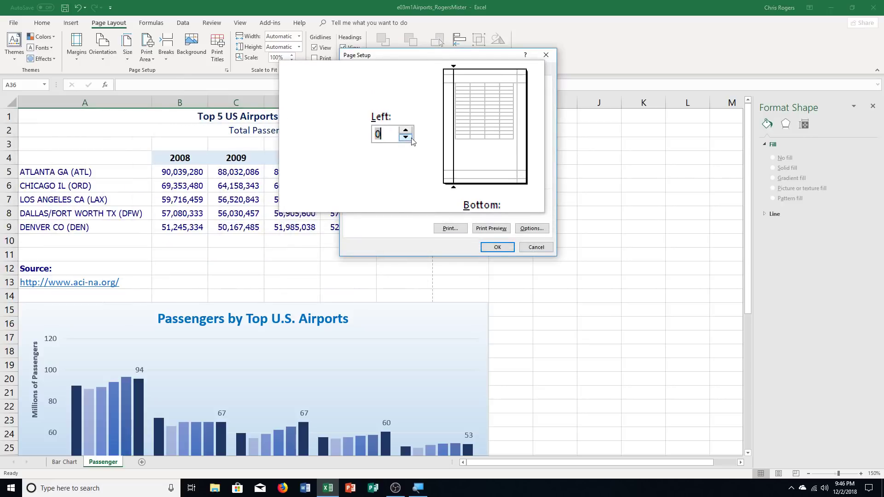
click(408, 131)
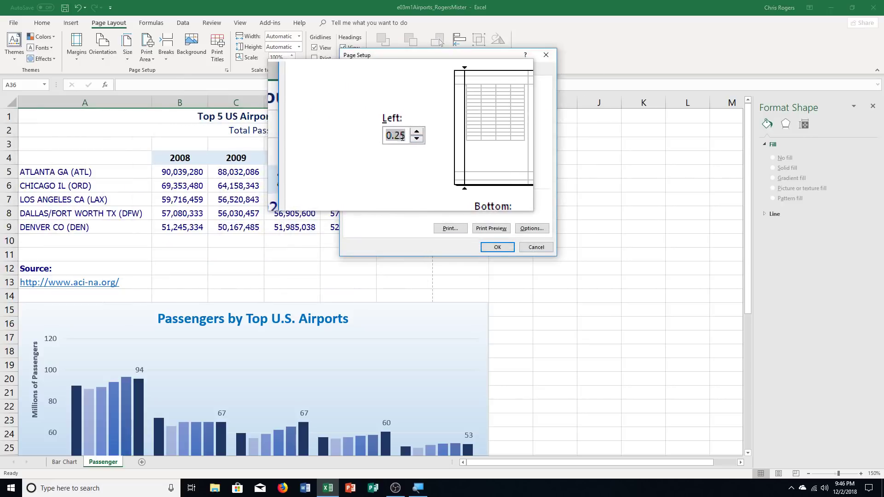
click(402, 136)
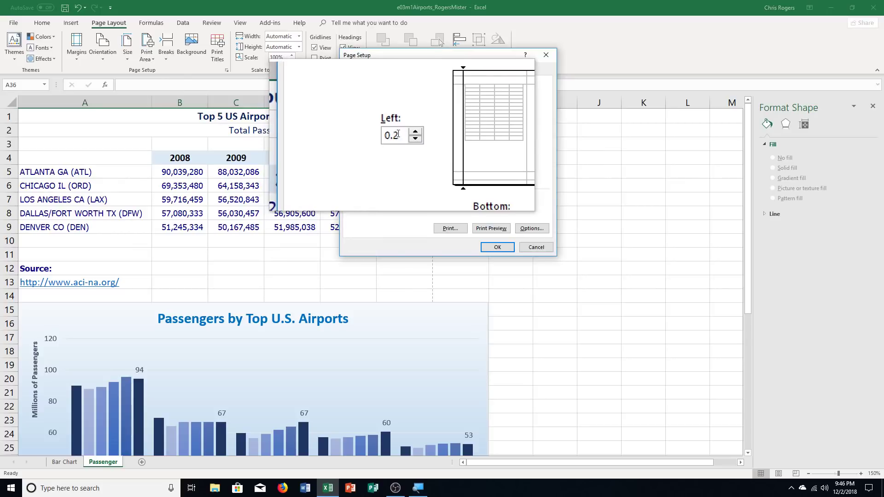
click(496, 137)
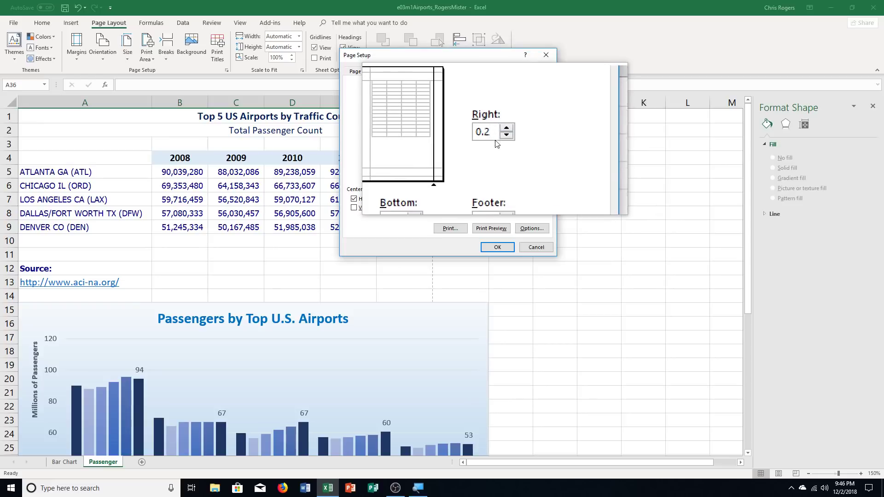
- Scale the Passenger printout with Fit Sheet on One Page in Print Preview
click(479, 230)
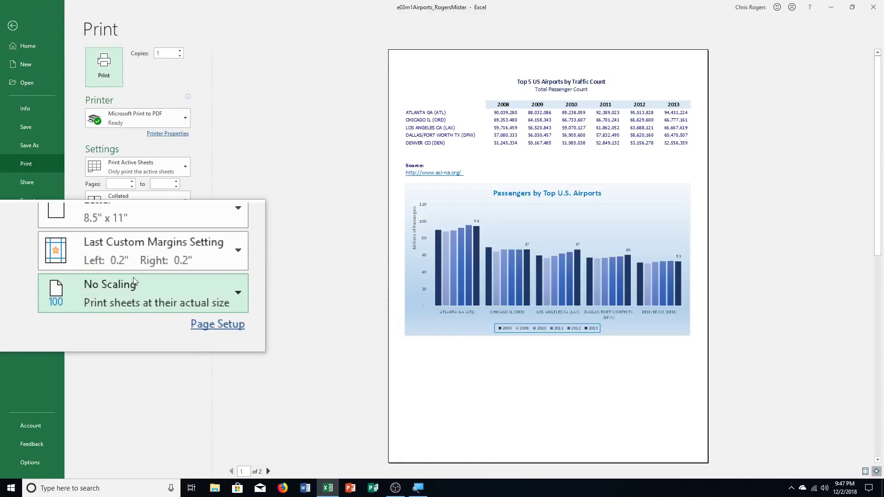
click(133, 288)
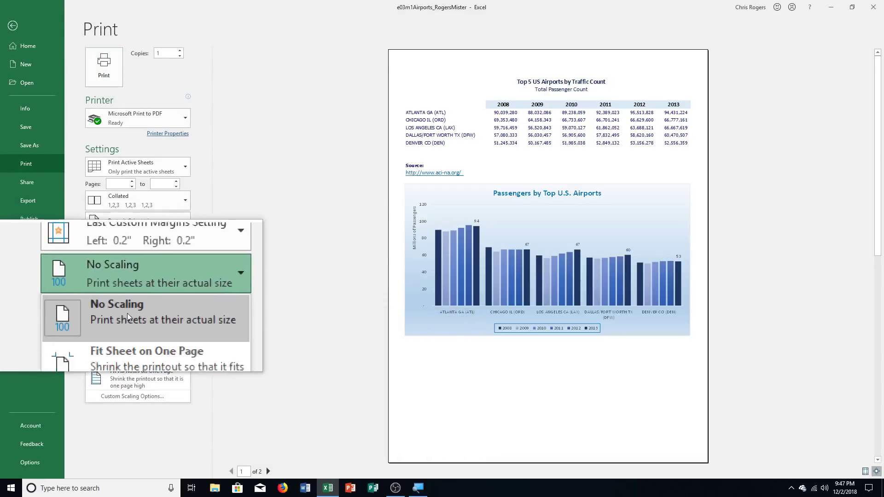
click(129, 340)
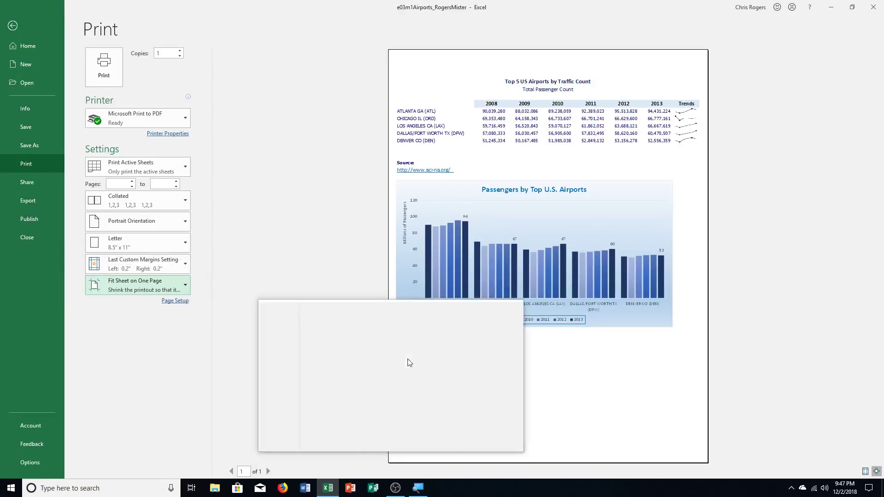
click(12, 24)
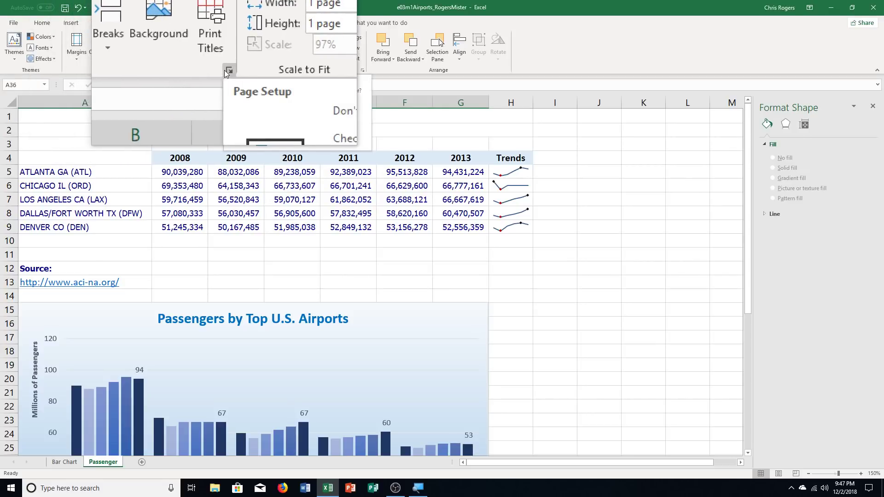
- Group the Bar Chart sheet with Passenger and enter the author's name in the footer's left section
ctrl+click(70, 461)
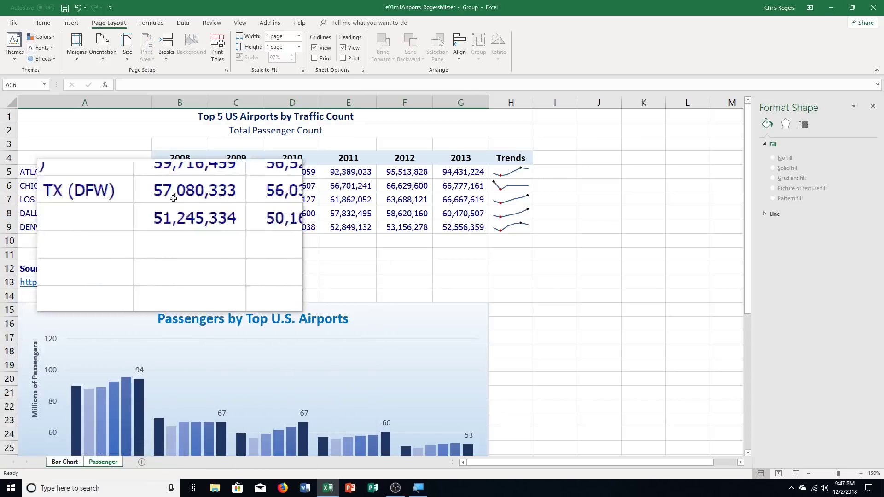
click(227, 70)
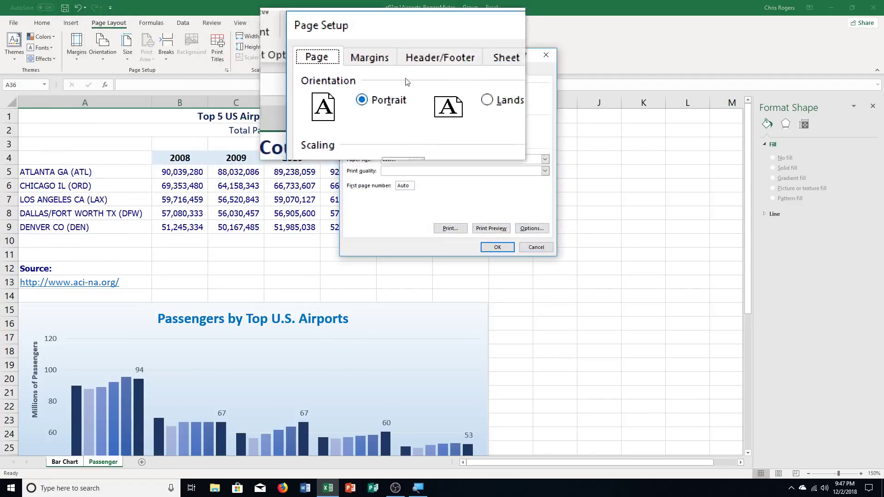
click(417, 69)
click(457, 134)
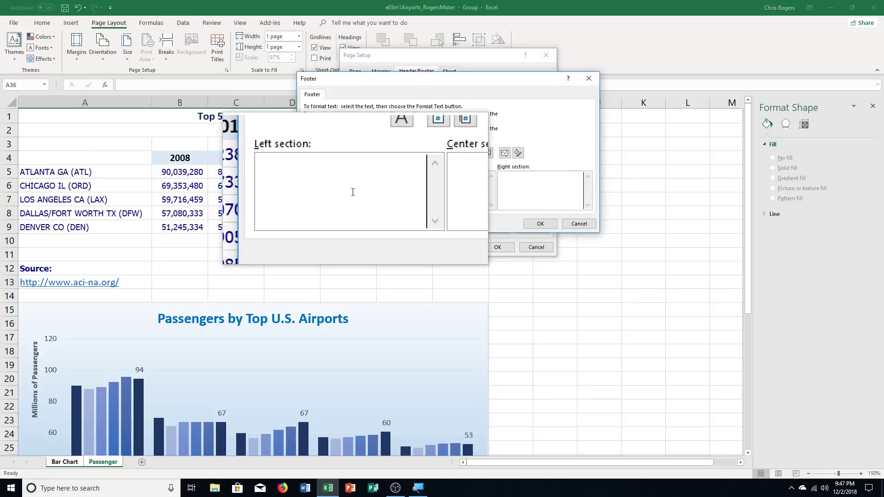
text(Mister ROge)
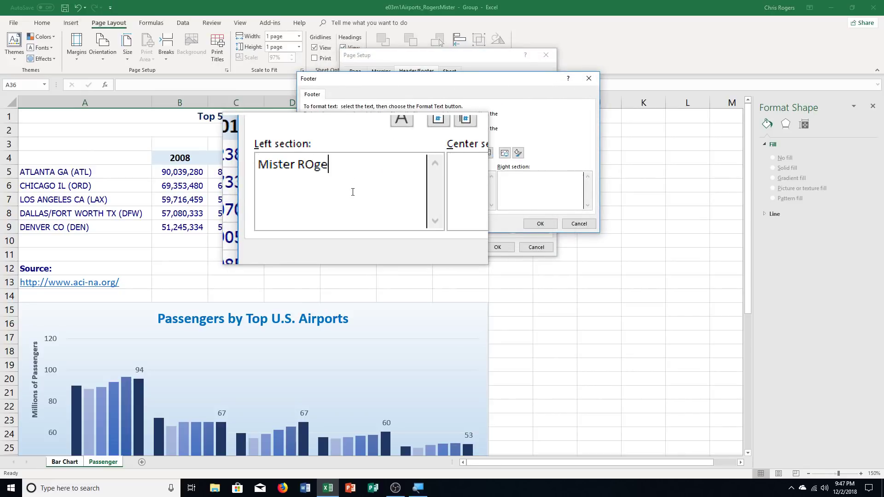
key(BackSpace)
key(BackSpace)
text(oger)
- Add the sheet name in the footer's centre and the file name on the right, then apply it
click(465, 185)
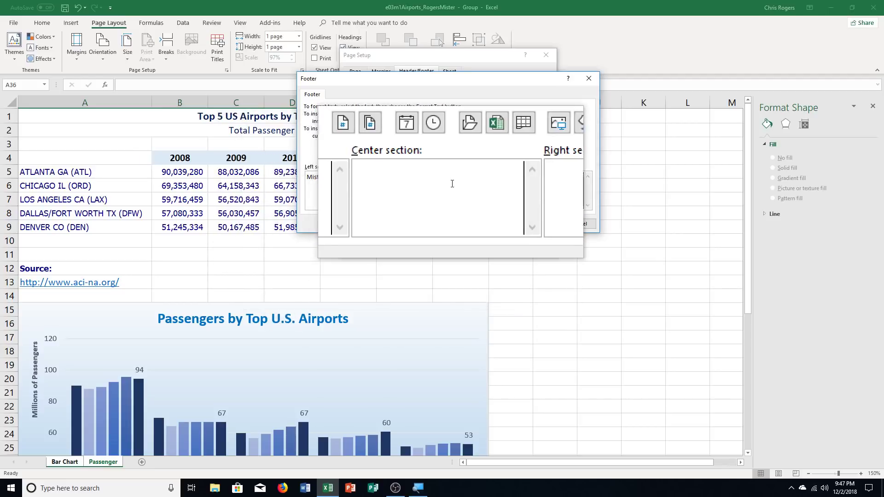
click(488, 153)
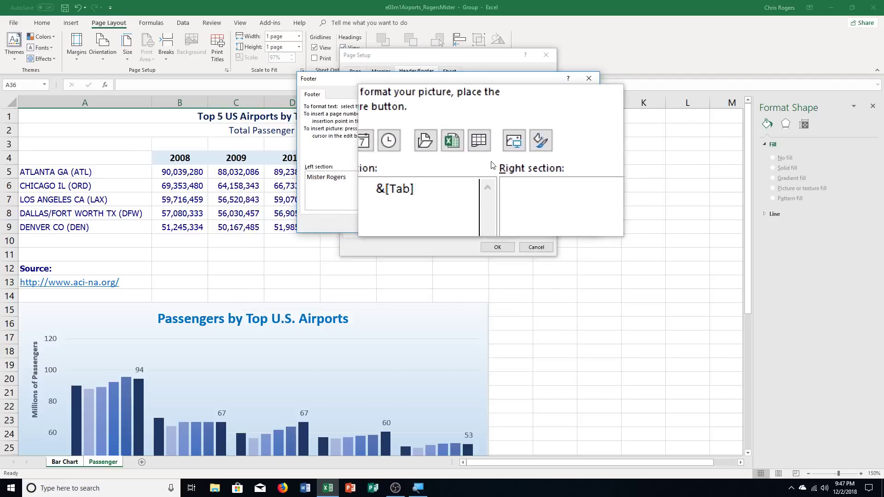
click(479, 155)
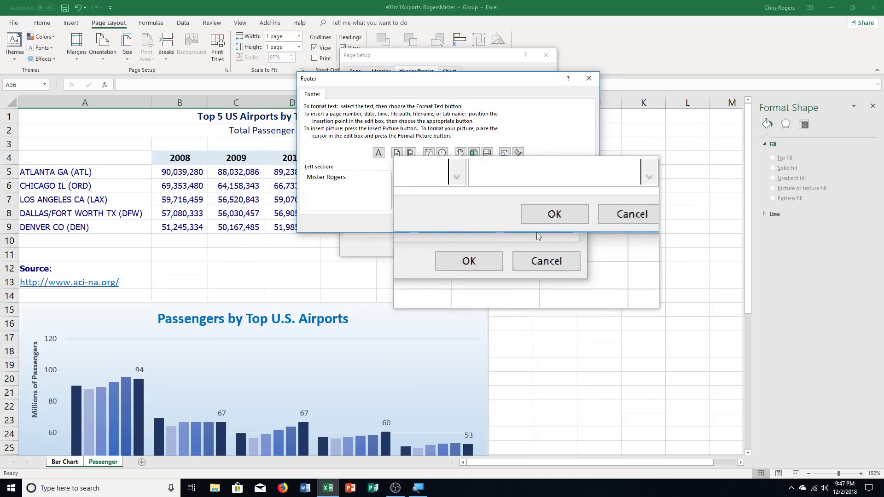
click(540, 224)
click(509, 242)
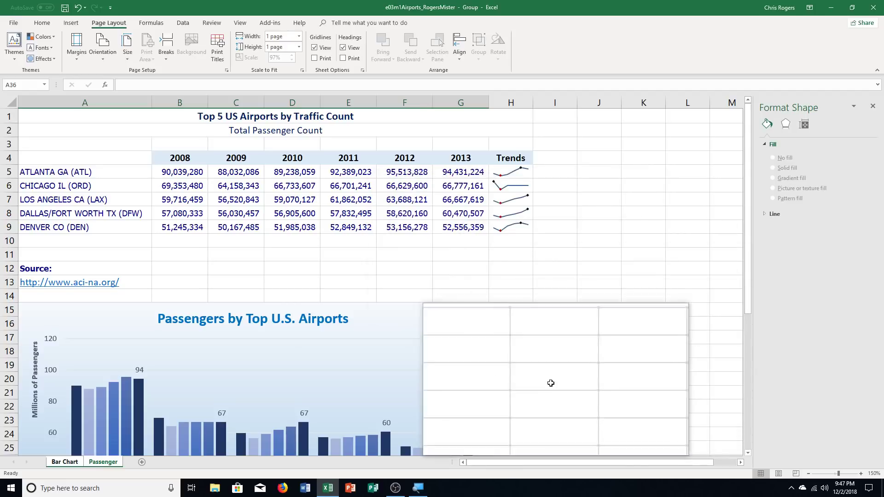
- Ungroup the sheets by selecting only Passenger, then display the Bar Chart sheet
click(103, 462)
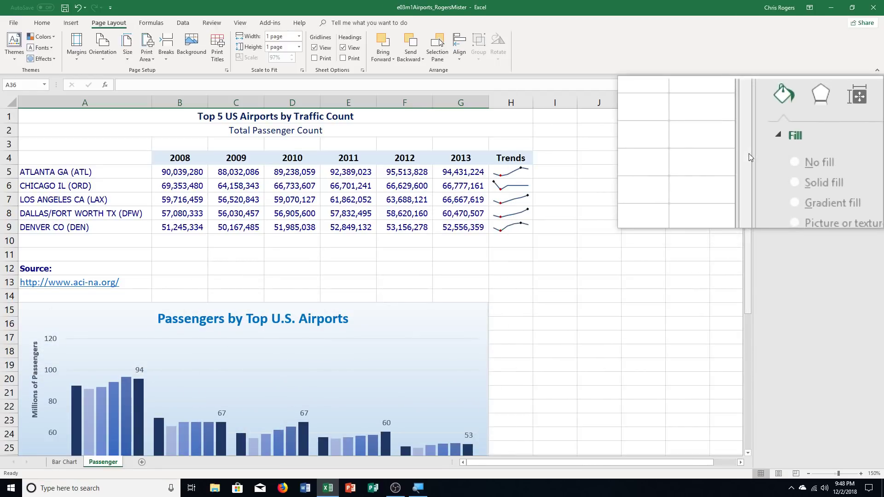
click(749, 154)
drag(749, 153, 749, 166)
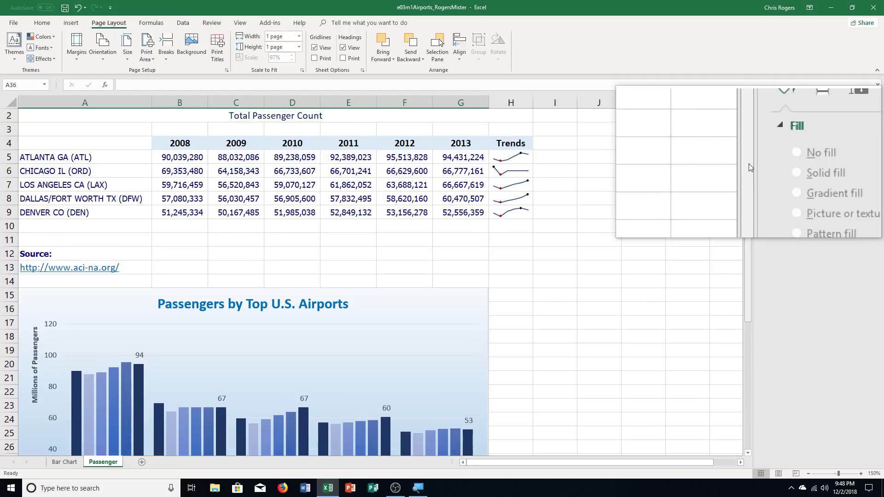
scroll(694, 217, down, 3)
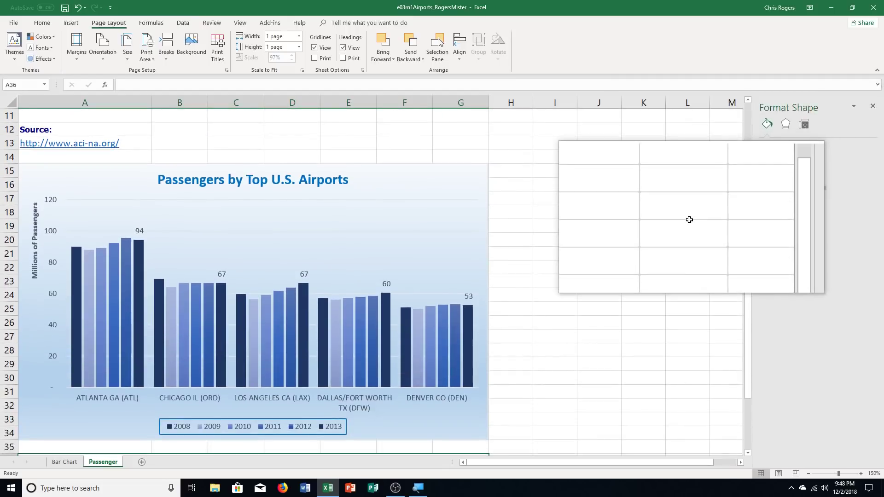
scroll(689, 220, down, 3)
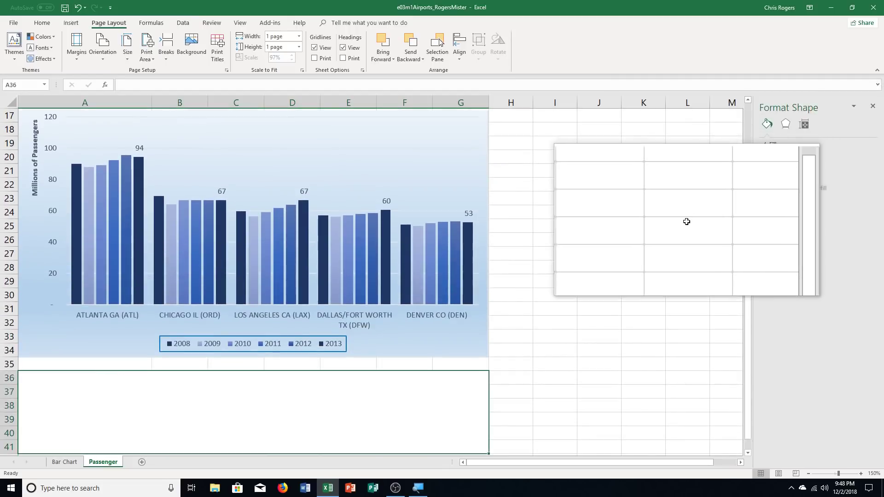
scroll(687, 221, up, 6)
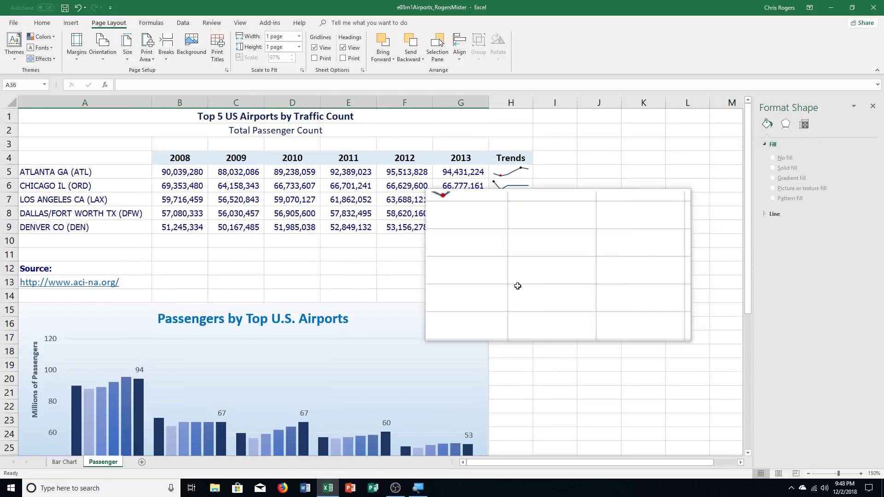
click(57, 465)
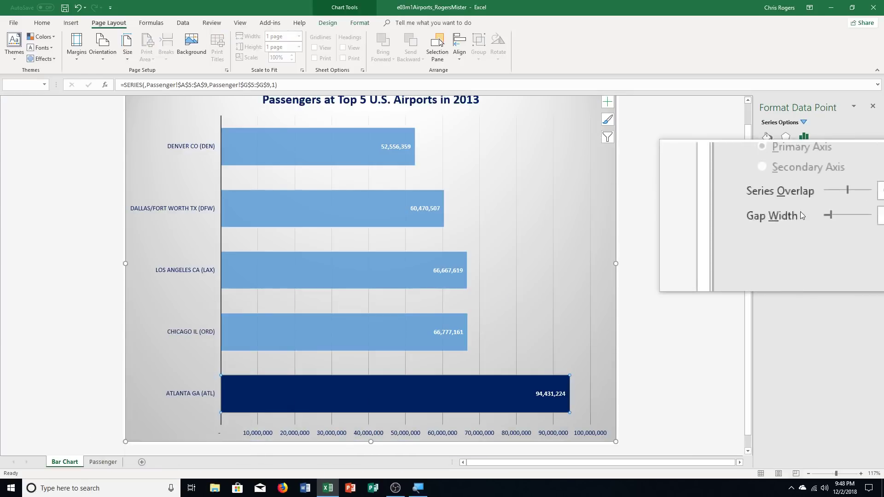
scroll(711, 277, up, 1)
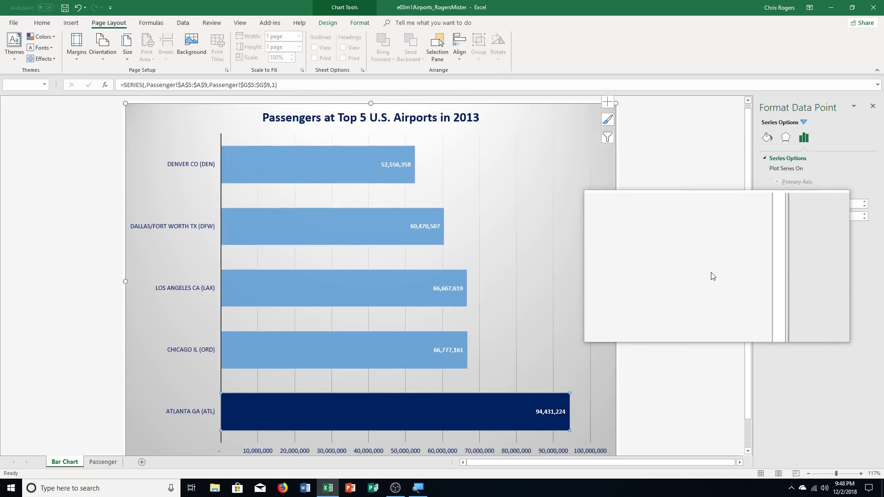